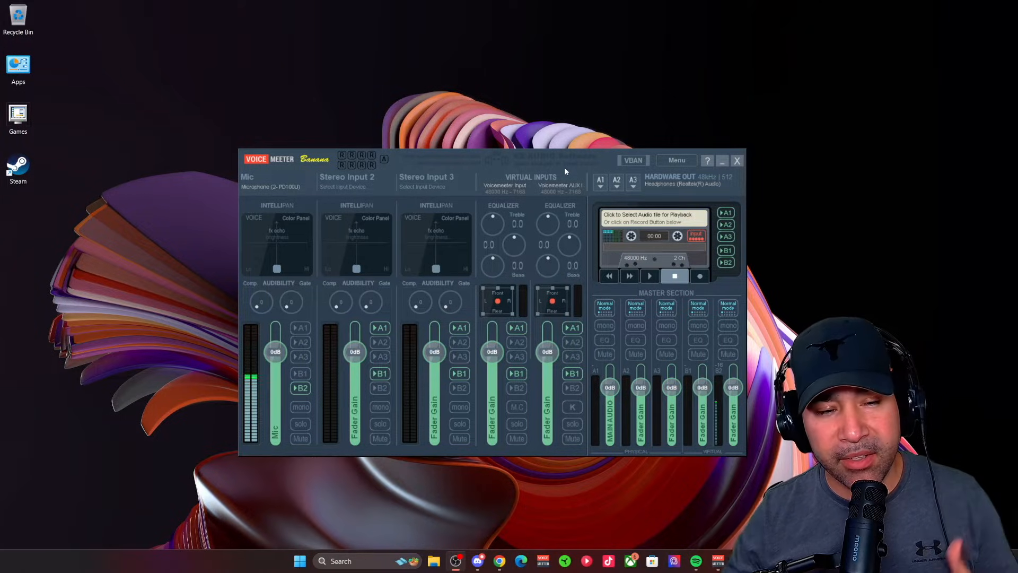
- Route the microphone strip to hardware output A1 and switch that routing off again
left_click(306, 328)
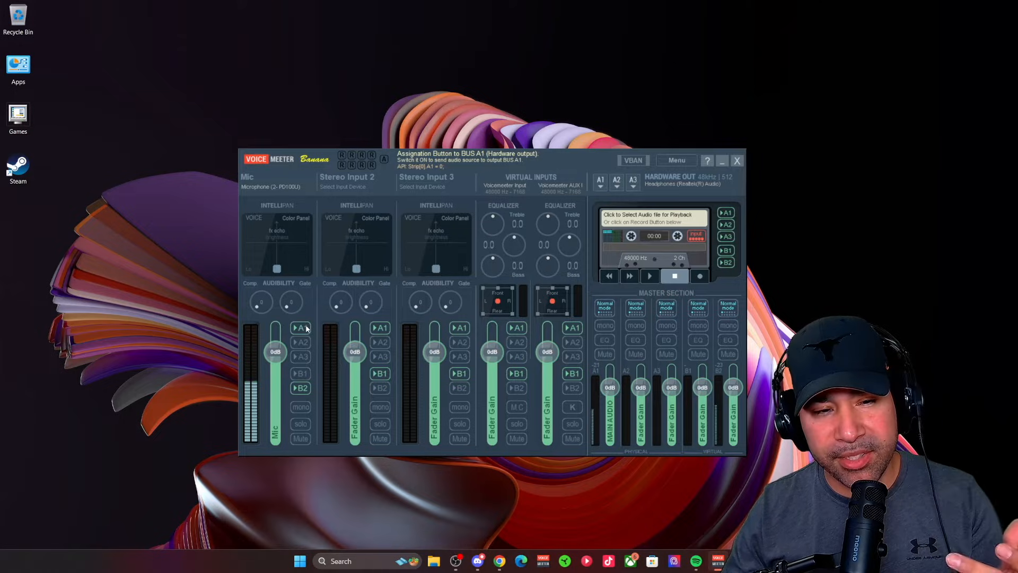
left_click(306, 329)
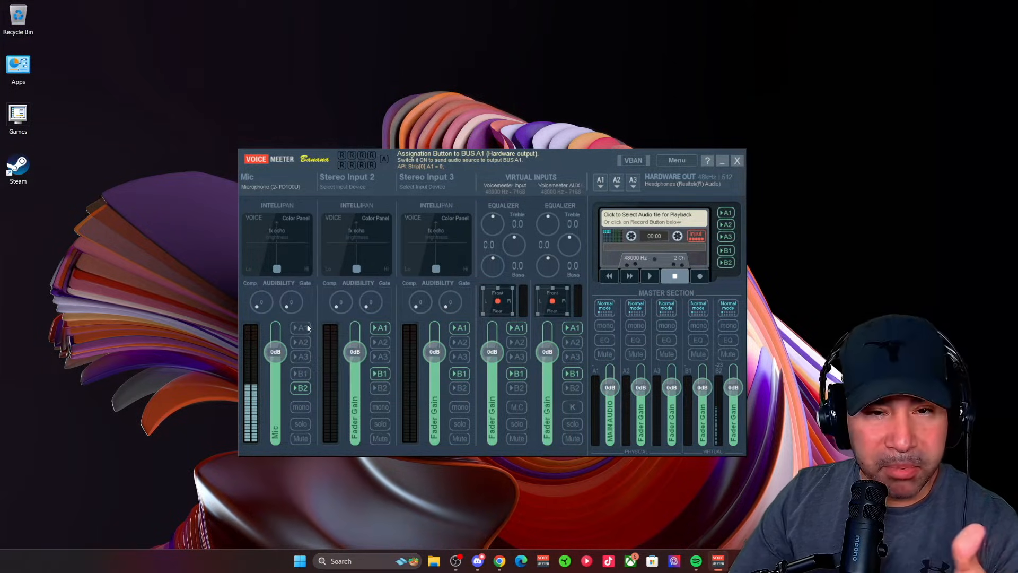
- Set the WDM buffering to 128 samples in the system settings and acknowledge the parameter warning
left_click(679, 159)
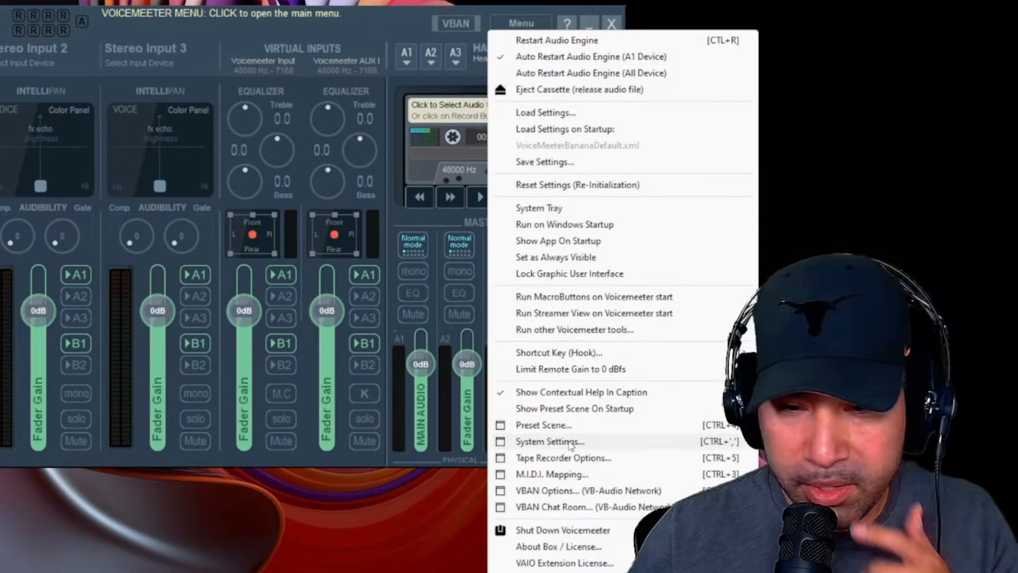
left_click(571, 443)
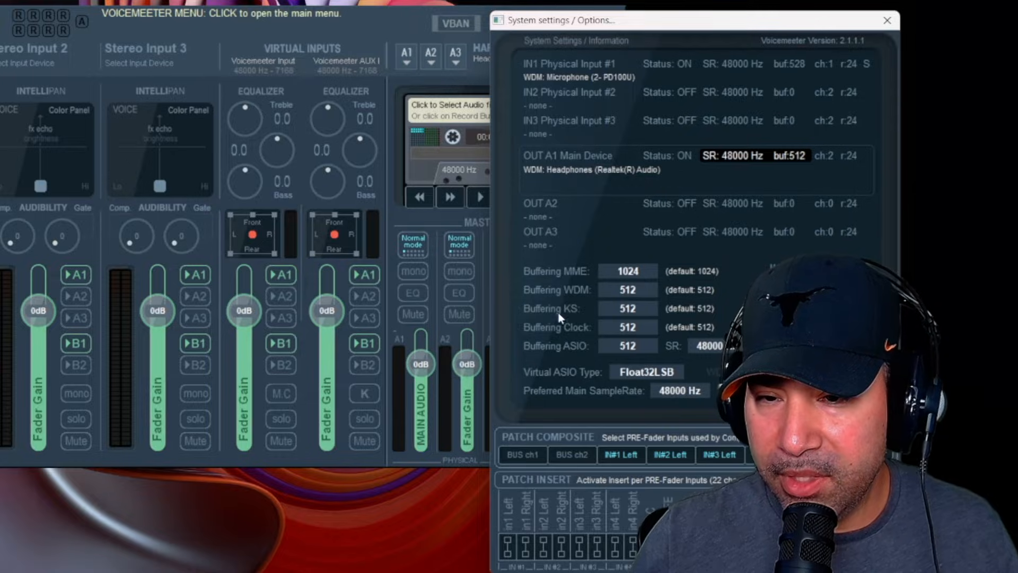
left_click(624, 296)
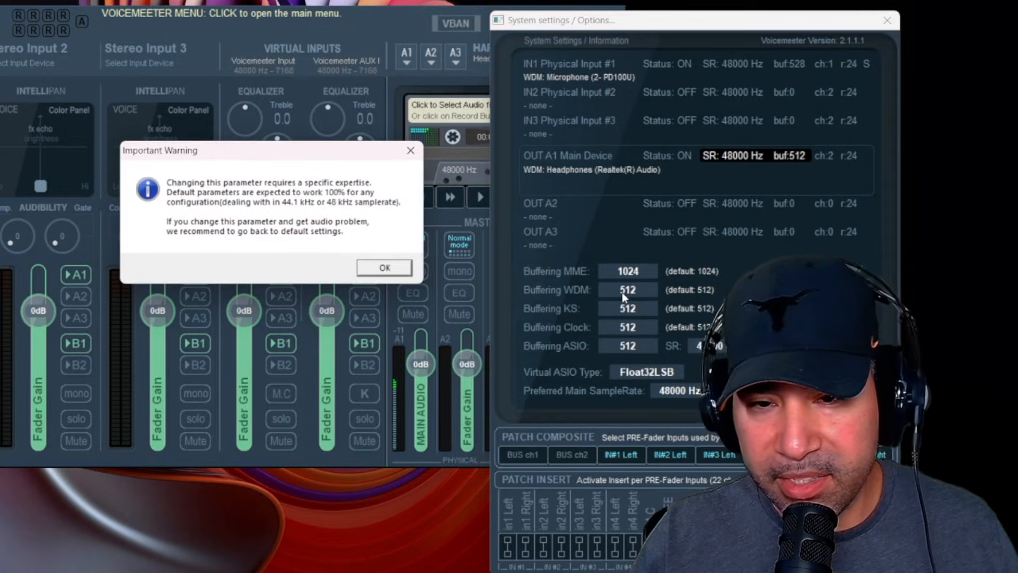
left_click(385, 267)
left_click(705, 471)
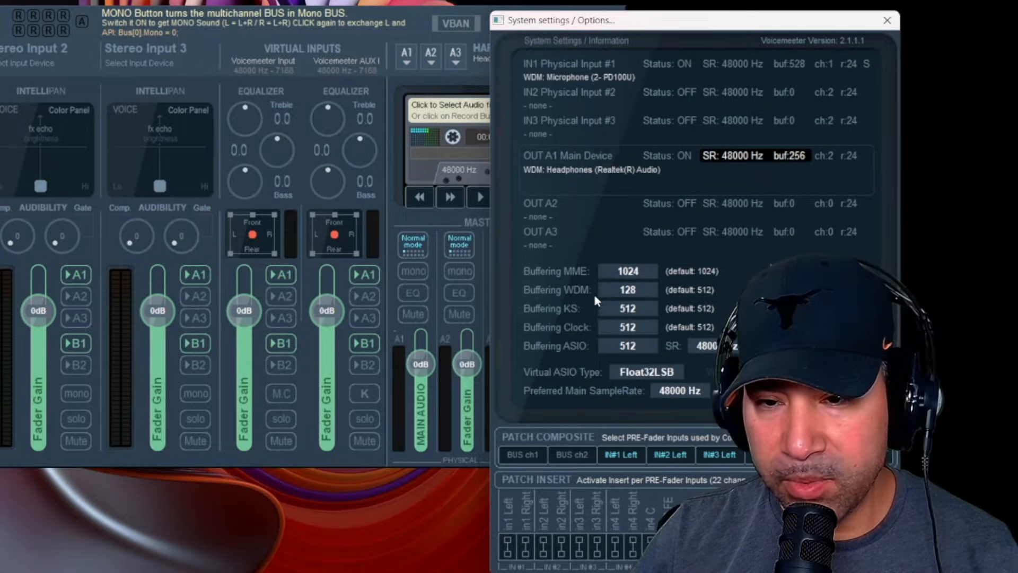
- Check which driver types and devices are offered for the microphone input, then close the device list
left_click(32, 68)
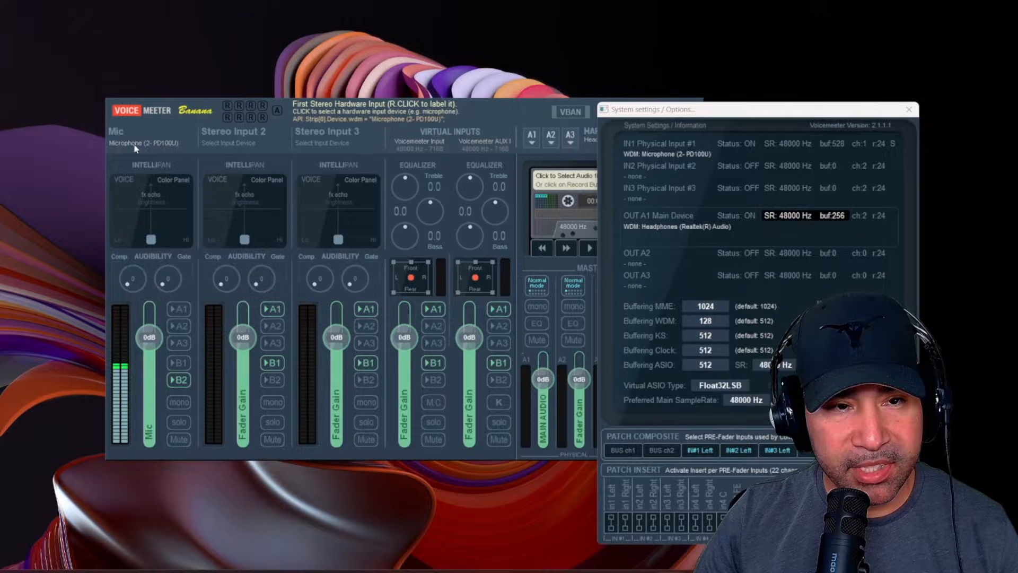
left_click(135, 146)
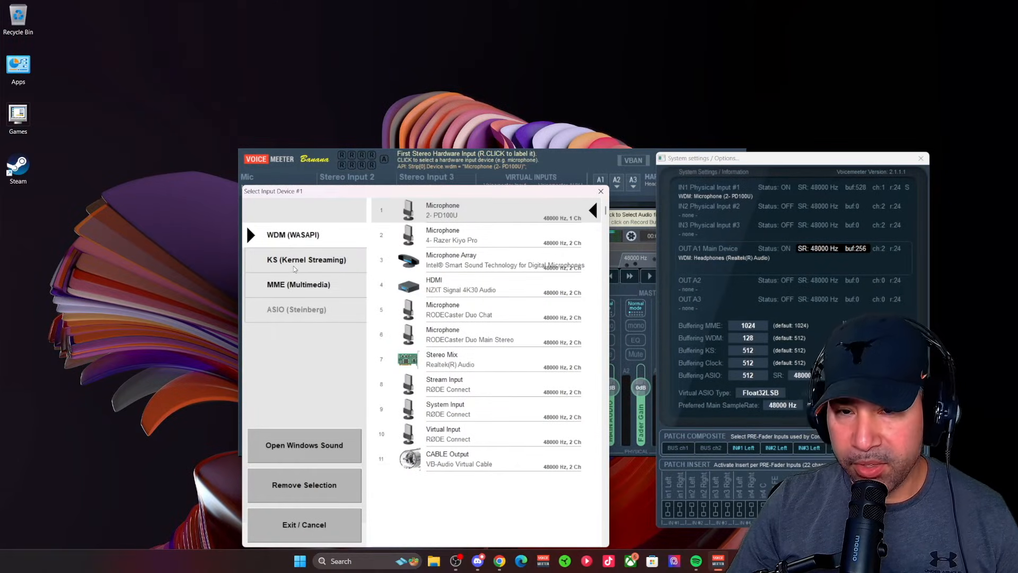
left_click(601, 191)
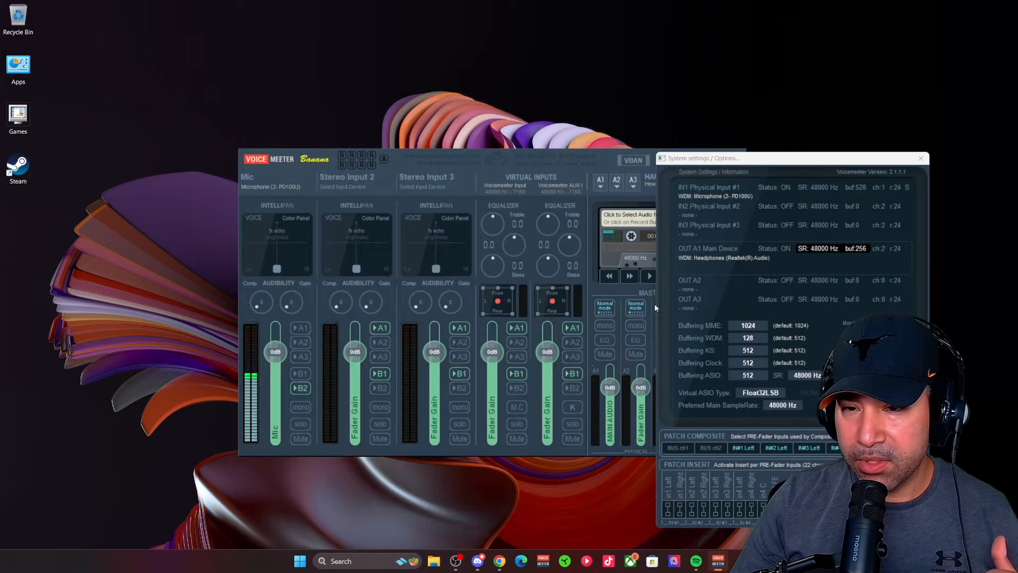
- Review the MME buffering sizes and the preferred main sample rate options in the system settings
left_click(748, 327)
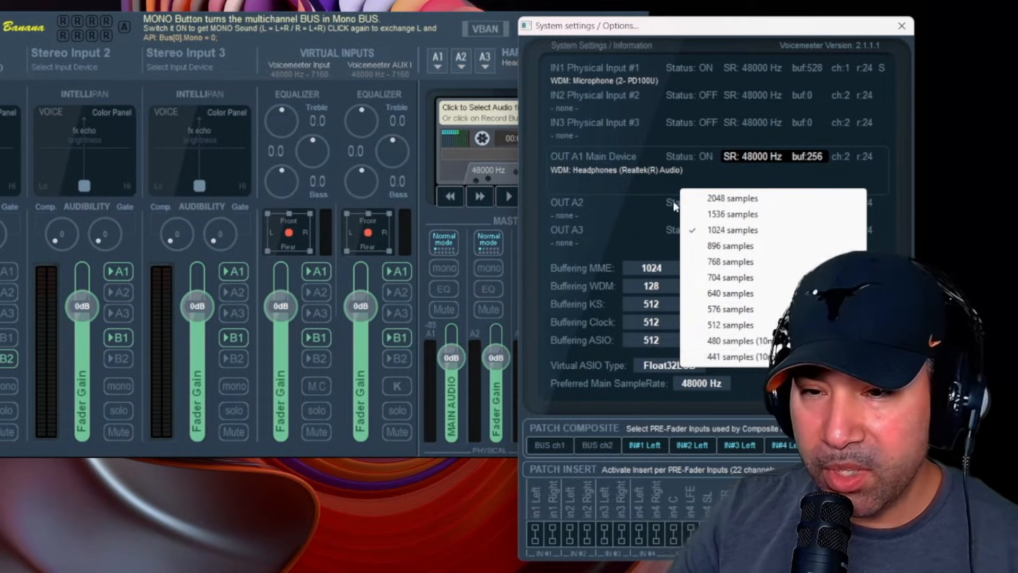
left_click(662, 245)
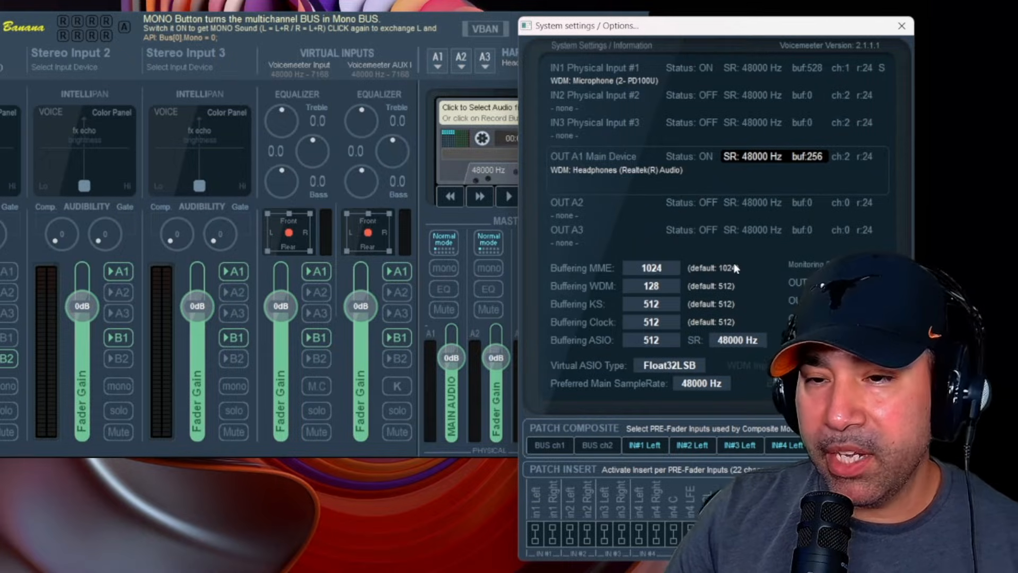
left_click(701, 384)
left_click(766, 294)
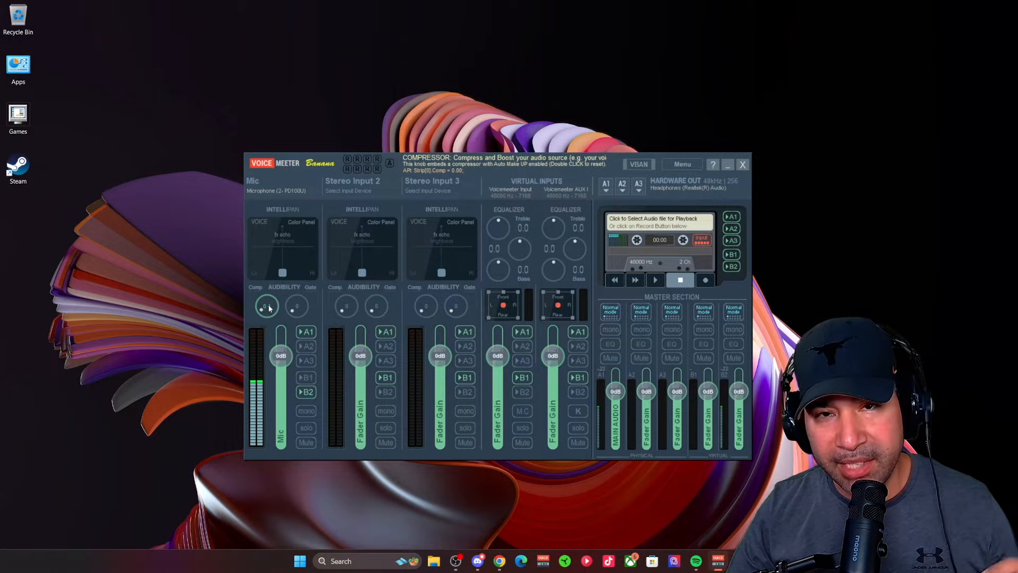
- Try the microphone's compressor at 3.8 and bring it down to 1.0
left_click_drag(268, 305, 279, 286)
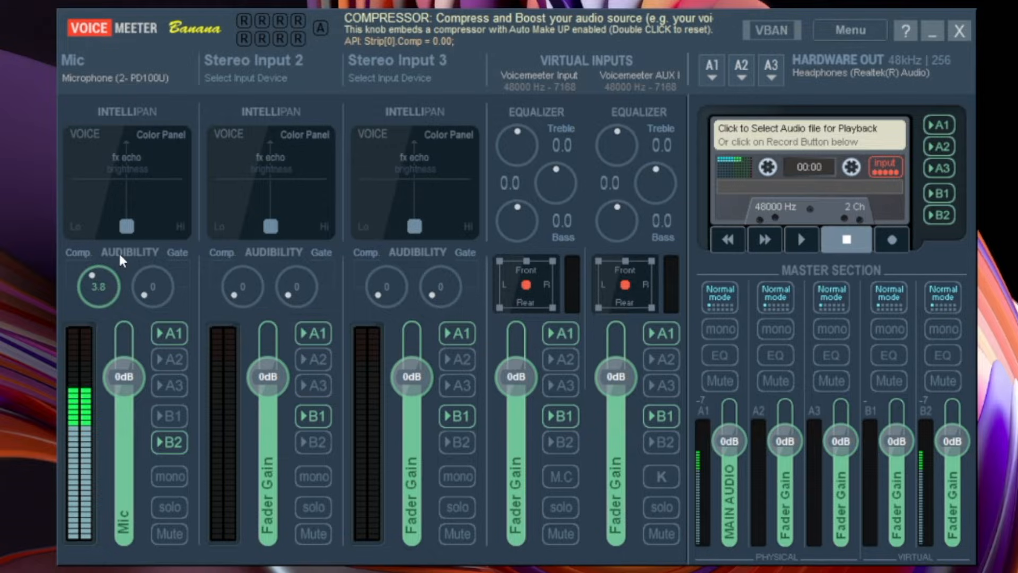
left_click_drag(119, 251, 119, 278)
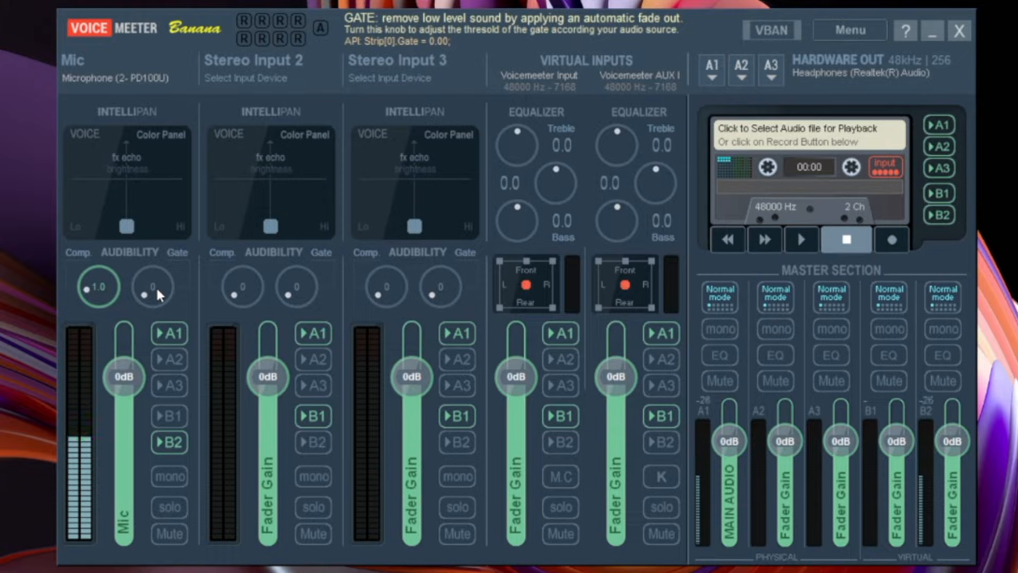
- Raise the microphone's noise gate gradually to 6.0
scroll(156, 285, "up", 1)
left_click_drag(157, 280, 164, 265)
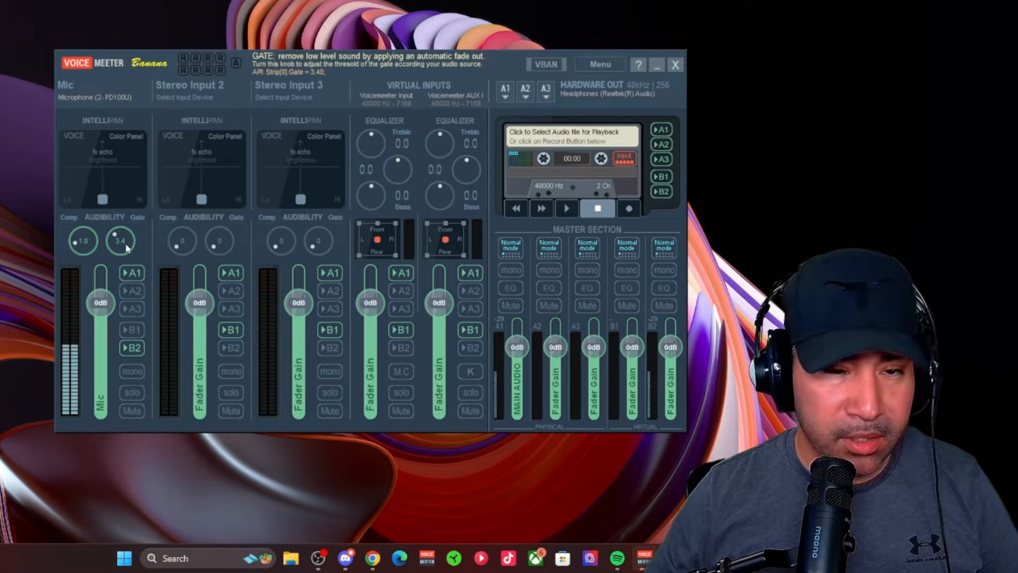
left_click_drag(121, 246, 125, 234)
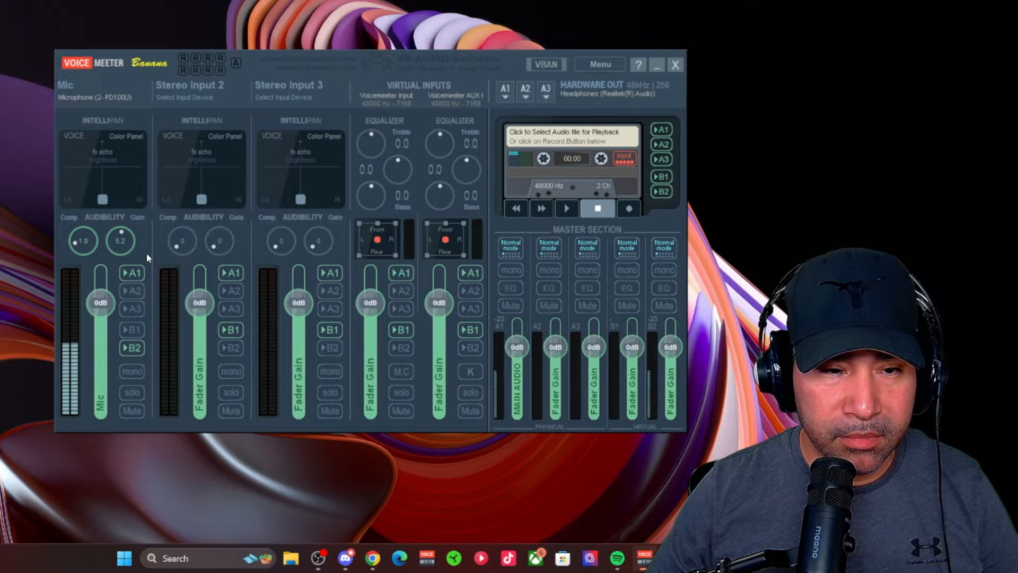
left_click_drag(123, 249, 124, 245)
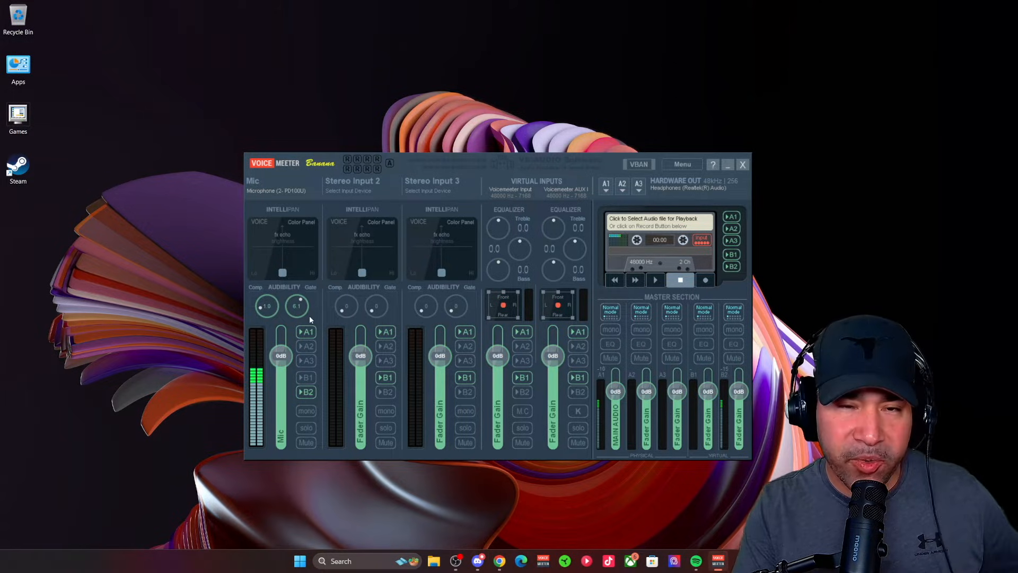
mouse_move(303, 310)
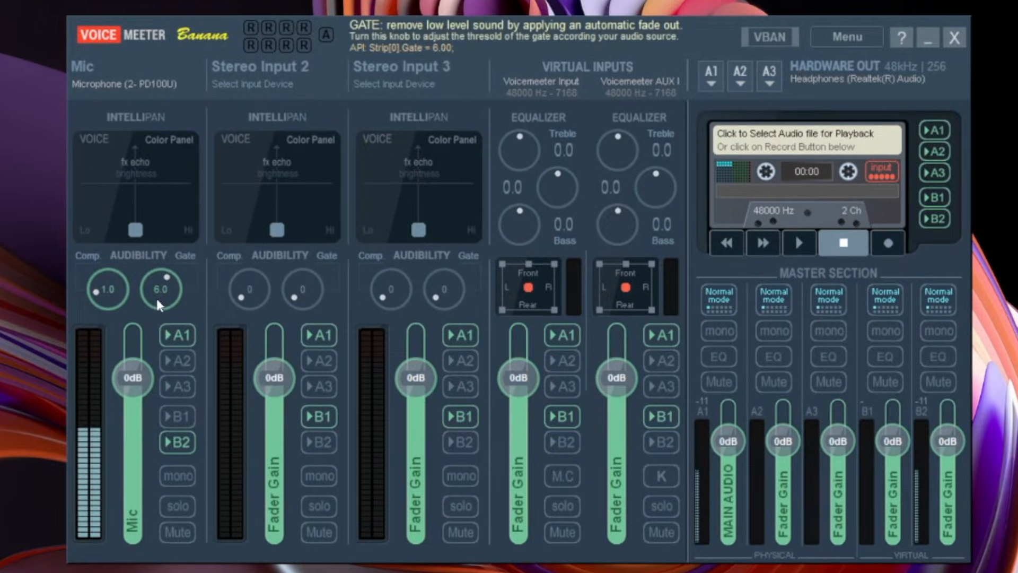
mouse_move(156, 297)
left_mouse_down()
mouse_move(161, 270)
mouse_move(167, 301)
left_mouse_up()
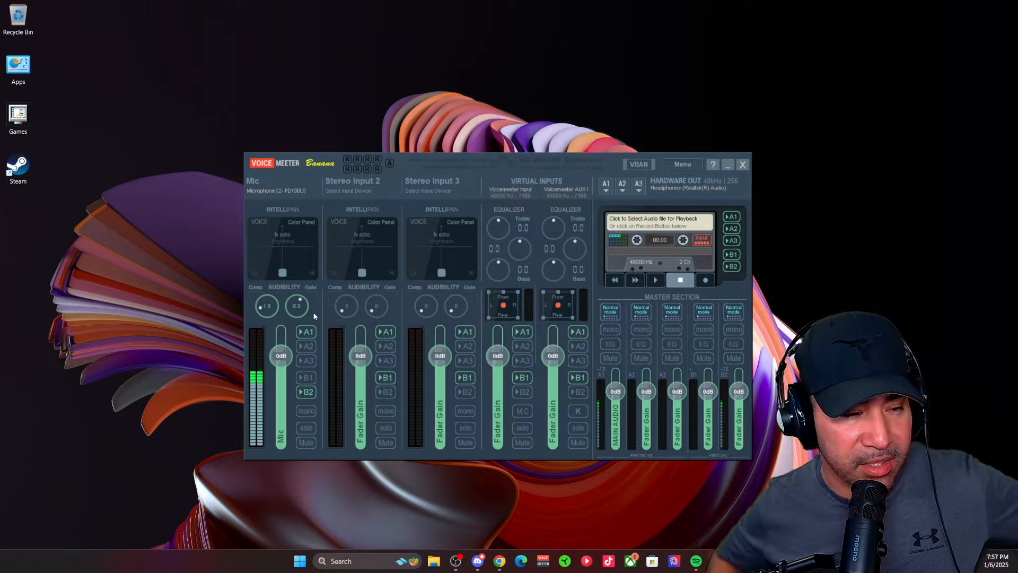
- Try out the microphone's IntelliPan voice color and 3D position handles, cycling through its Color, Fx and 3D panels
left_click_drag(281, 270, 288, 252)
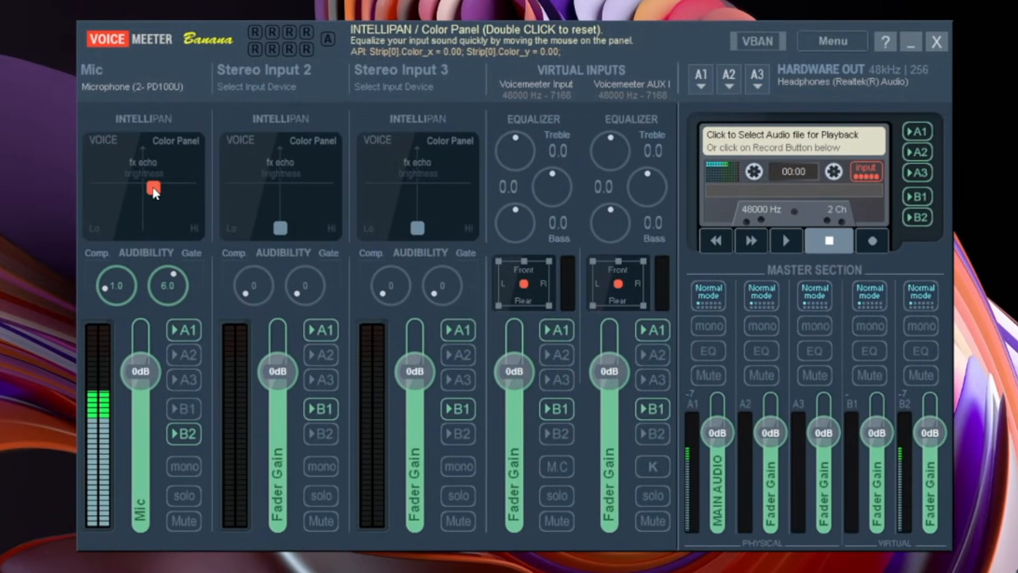
right_click(140, 196)
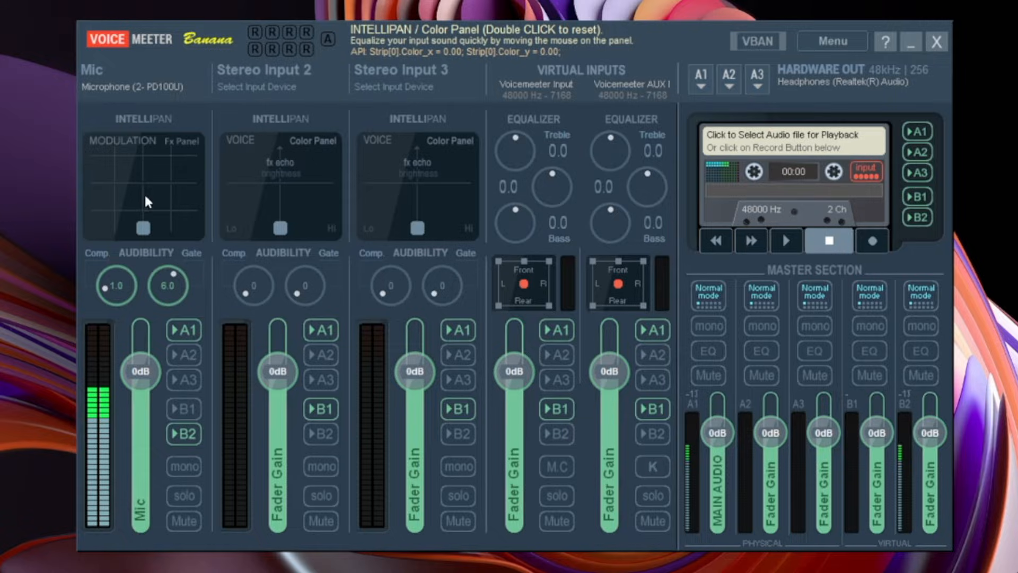
right_click(143, 193)
left_click_drag(143, 228, 151, 189)
right_click(150, 195)
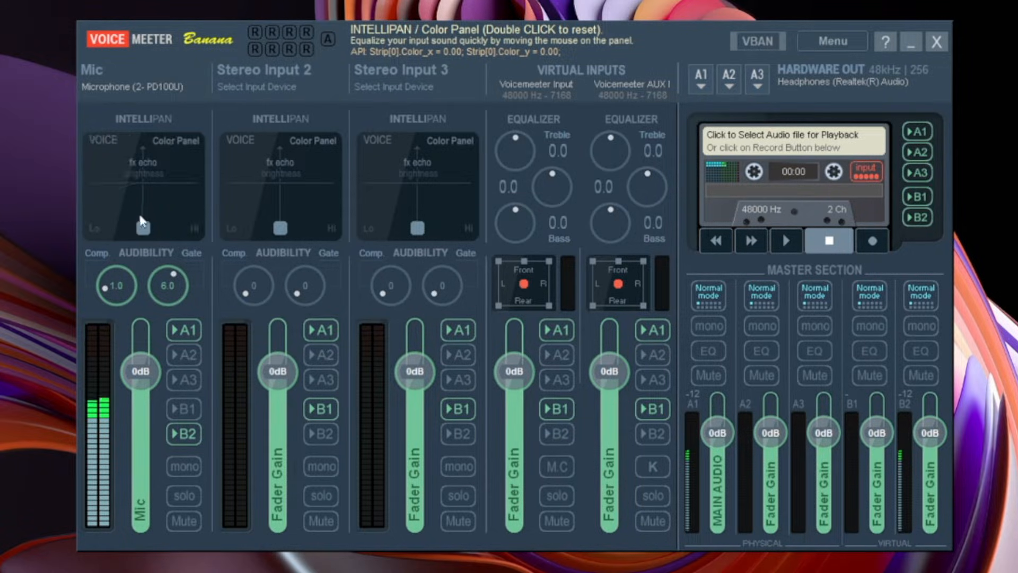
- Return the microphone's IntelliPan position handle to its base point and leave the 3D position panel showing
right_click(142, 233)
right_click(142, 233)
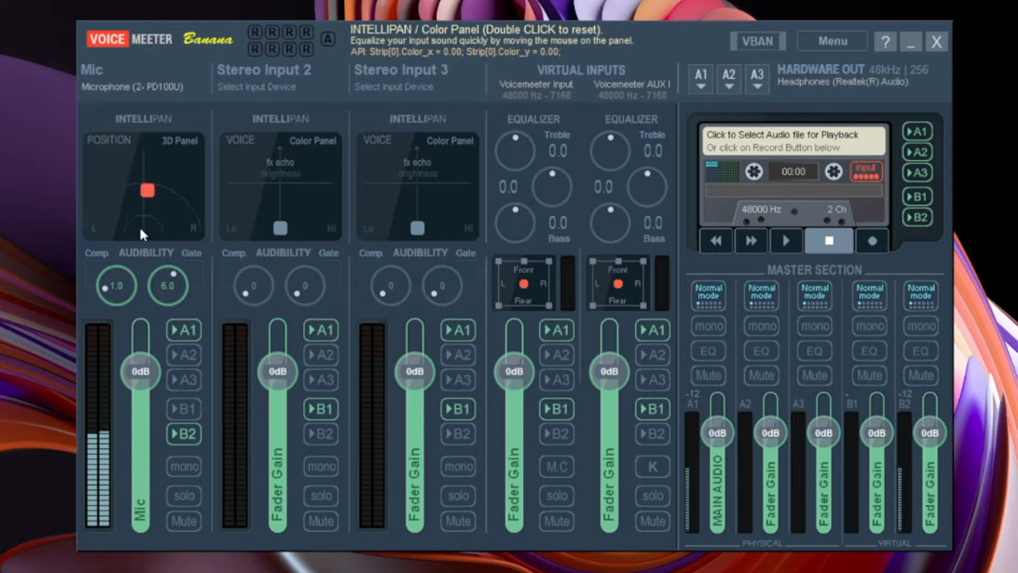
left_click_drag(153, 200, 150, 229)
right_click(144, 225)
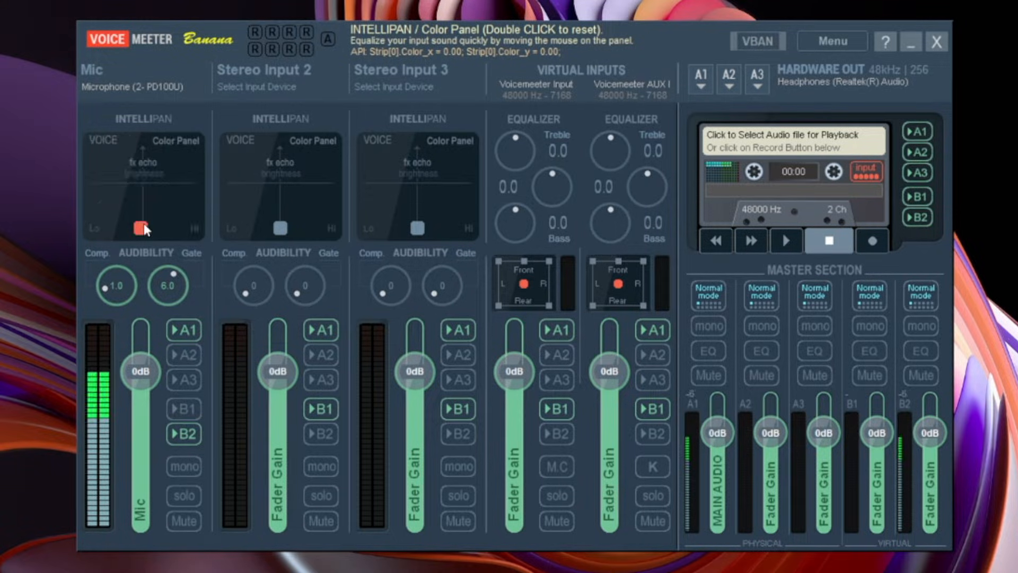
right_click(144, 226)
right_click(144, 226)
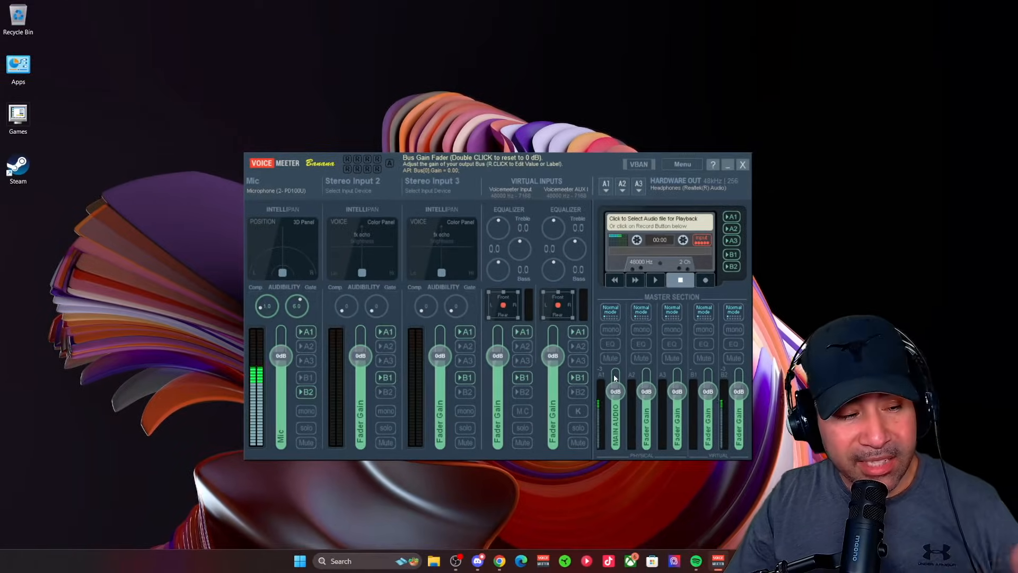
- Open the parametric equalizer of hardware bus A1 and move its window clear of the master section
left_click(611, 344)
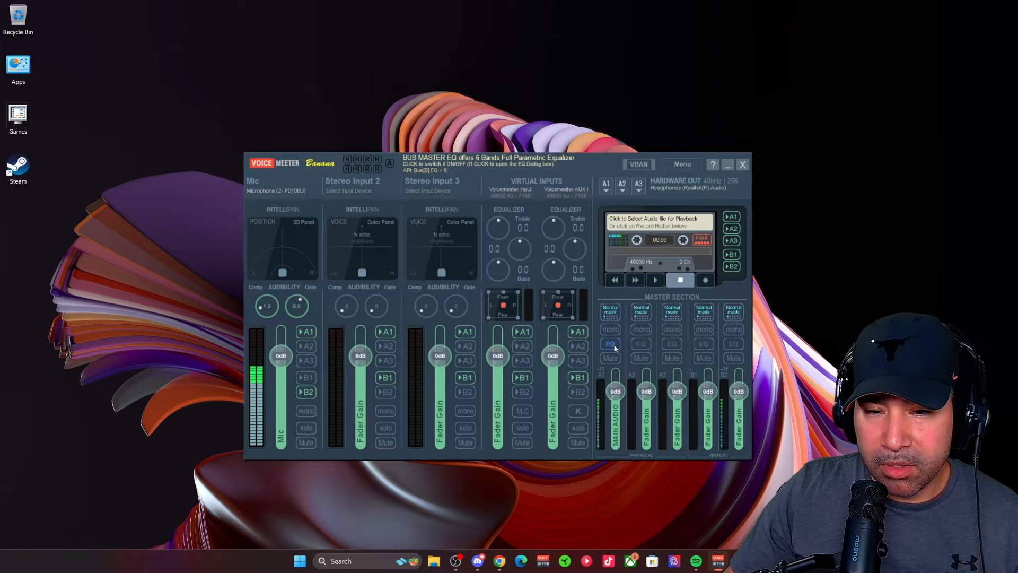
left_click(611, 344)
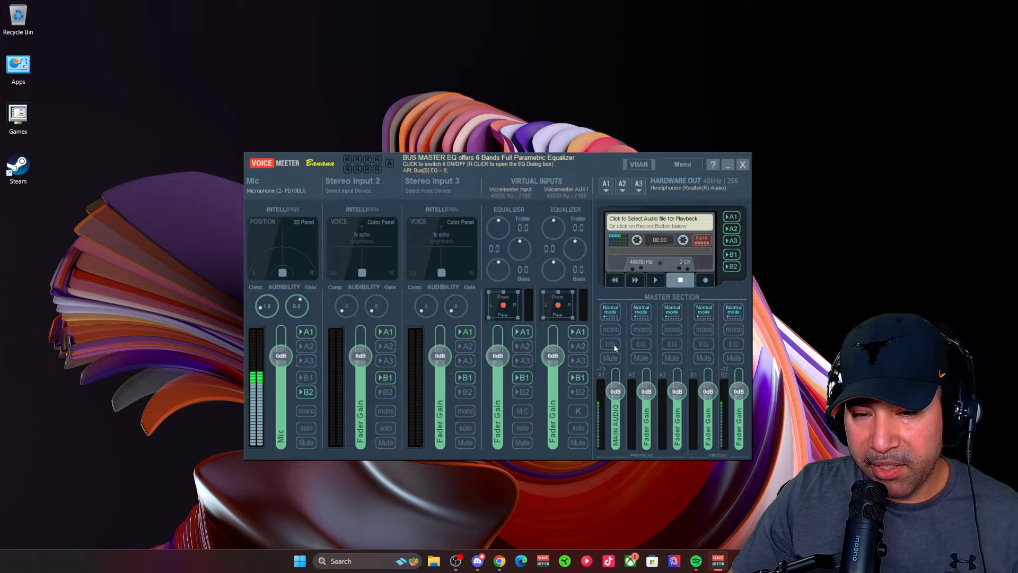
right_click(610, 344)
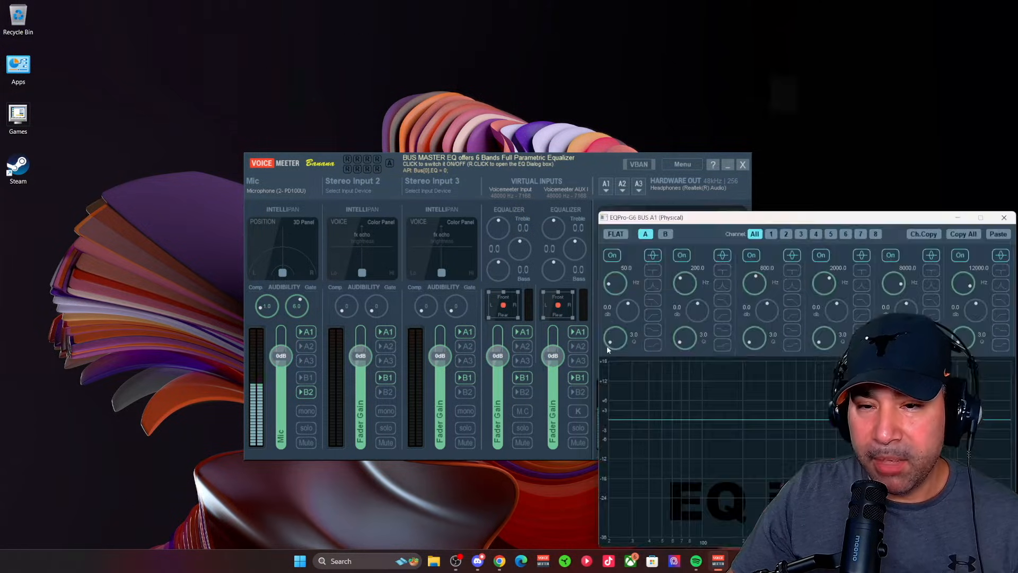
left_click_drag(751, 220, 333, 174)
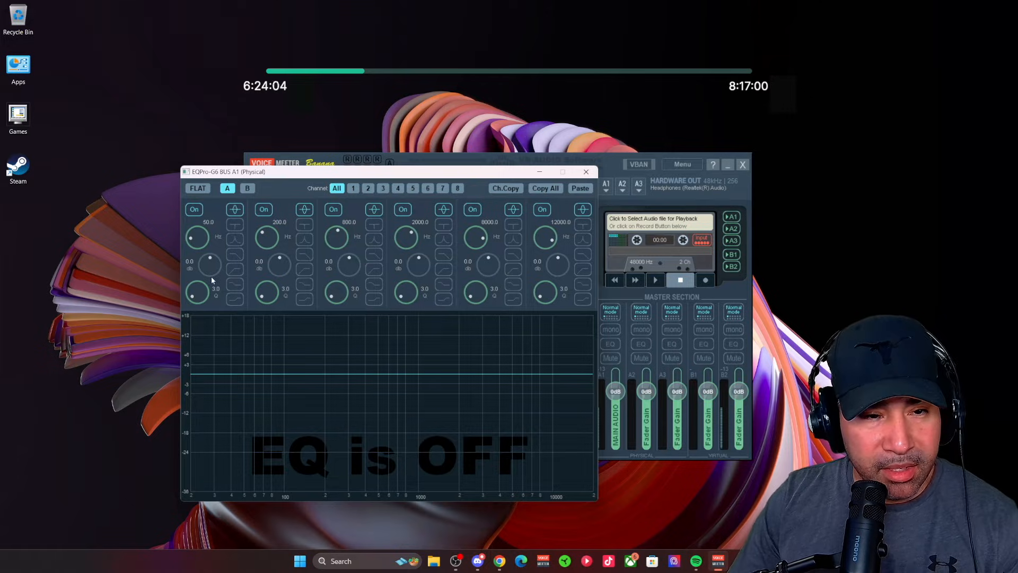
- Make bus A1's first EQ band a low-cut filter at 39.7 Hz and its 12000 Hz band a high-cut filter
left_click(235, 270)
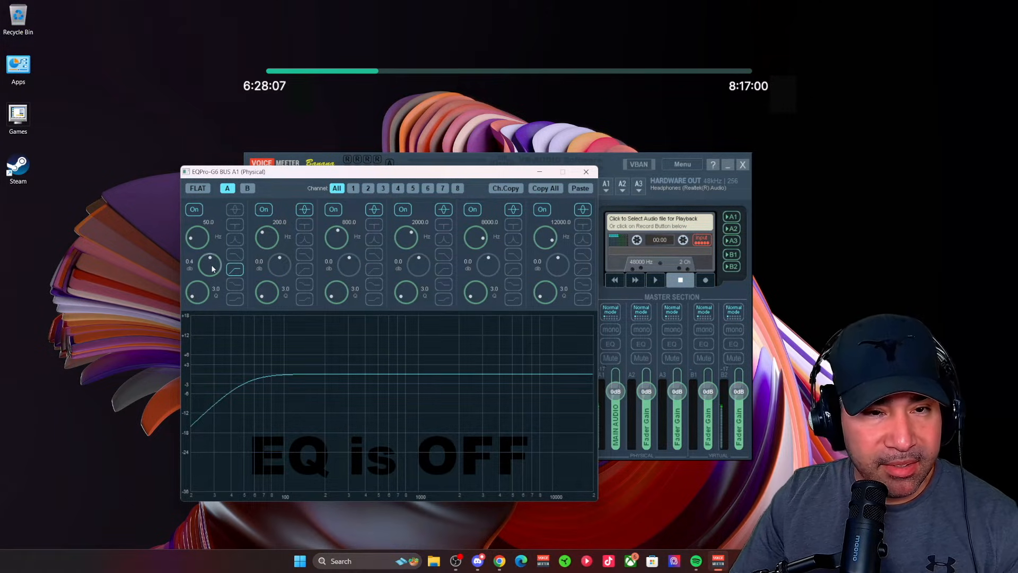
left_click_drag(198, 238, 203, 254)
left_click(583, 255)
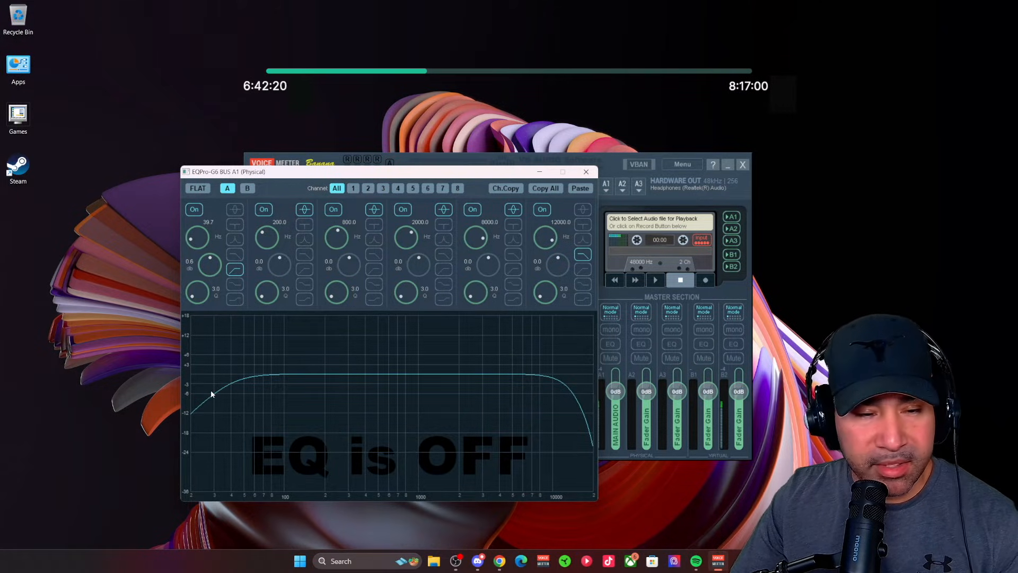
- Copy bus A1's EQ settings into the equalizer of virtual bus B2 and place both windows side by side
left_click_drag(508, 171, 472, 154)
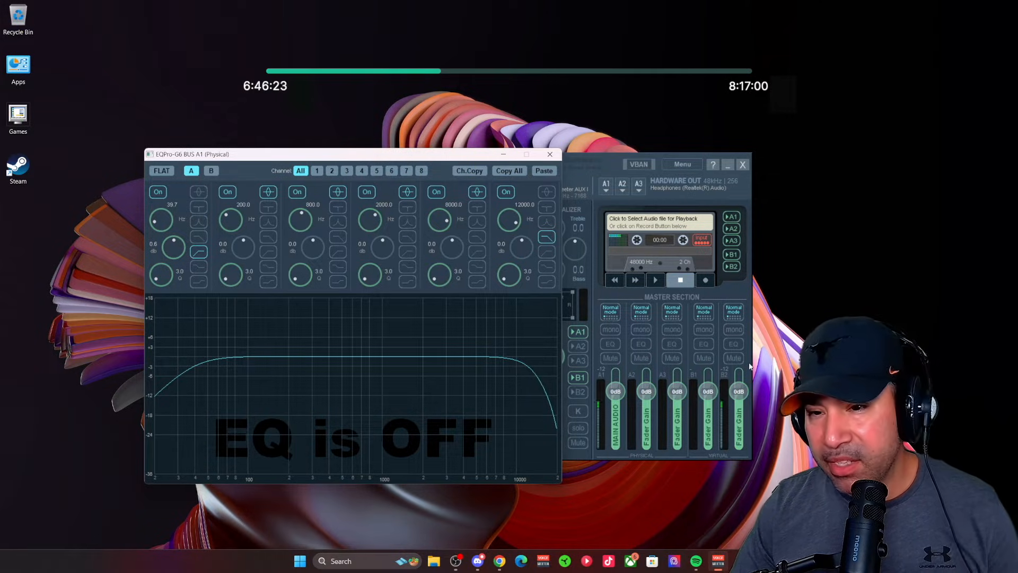
right_click(733, 344)
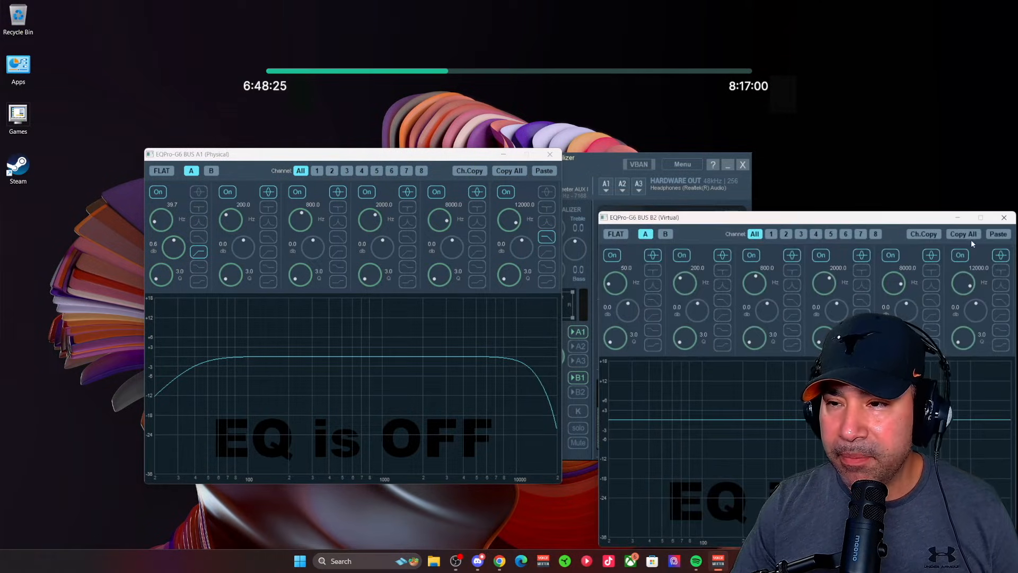
left_click(999, 234)
left_click_drag(870, 221, 865, 183)
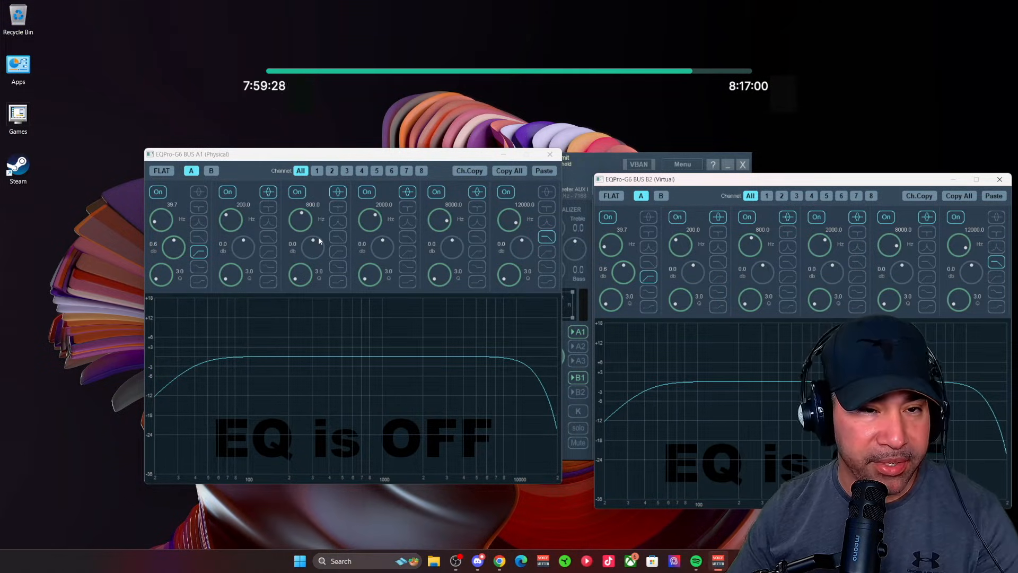
- Move bus A1's third EQ band to 346.2 Hz and cut it by 3.5 dB
left_click_drag(316, 249, 320, 260)
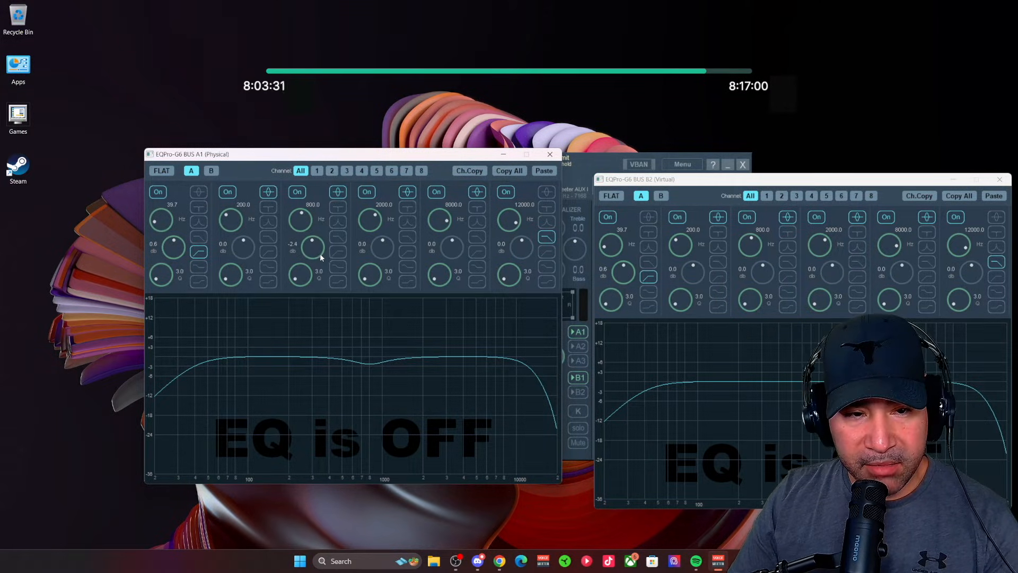
left_click_drag(305, 225, 301, 234)
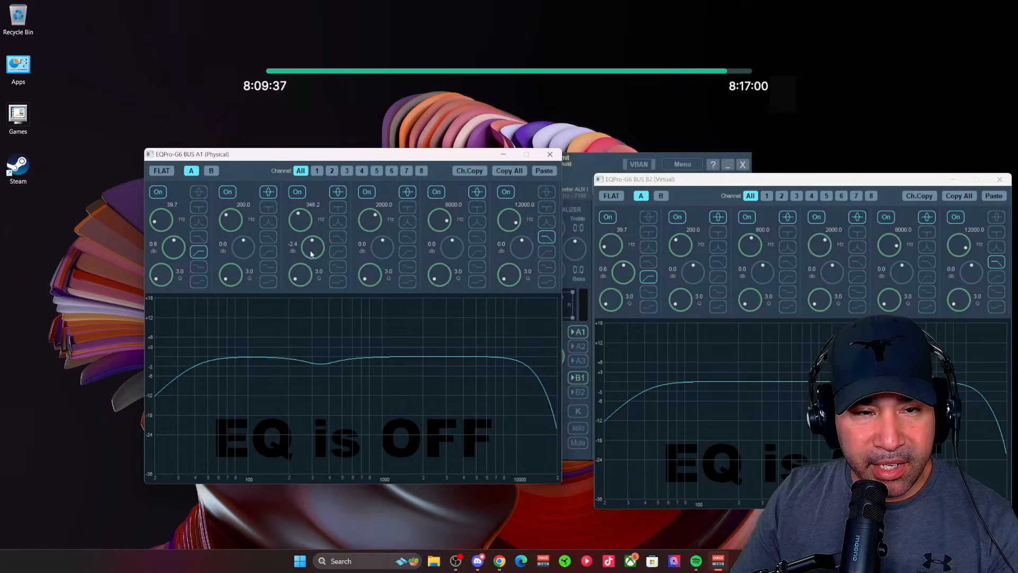
double_click(312, 252)
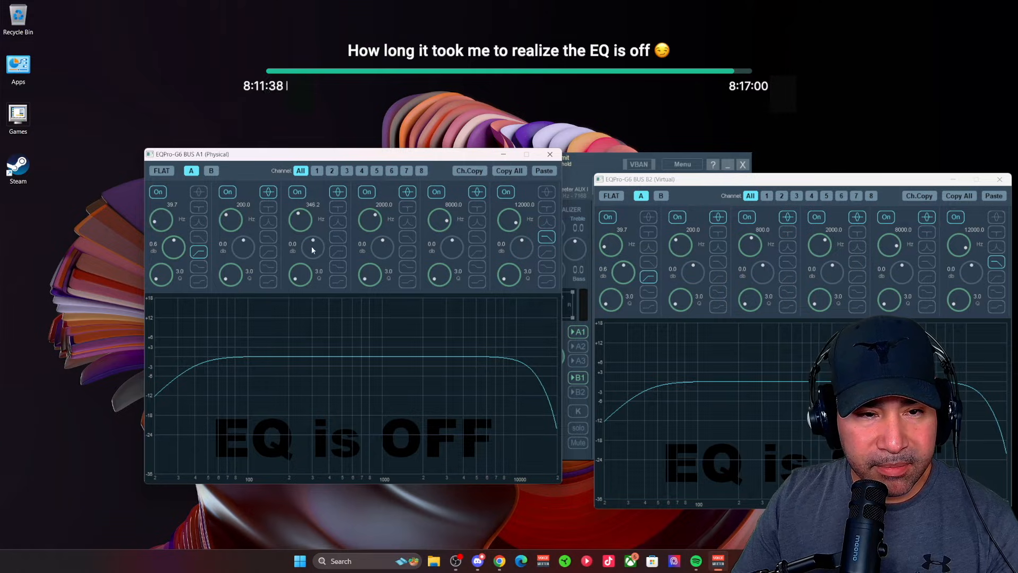
mouse_move(311, 246)
left_mouse_down()
mouse_move(294, 390)
mouse_move(310, 266)
left_mouse_up()
- Switch on the EQ of buses A1 and B2 in the master section and place both equalizer windows side by side again
left_click_drag(698, 181, 865, 186)
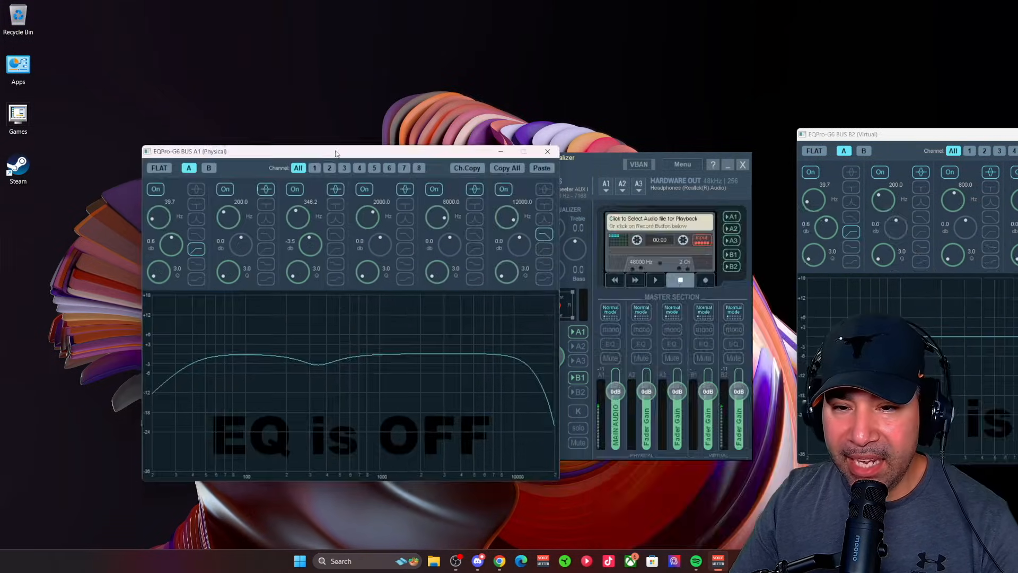
left_click_drag(336, 153, 330, 150)
left_click(611, 344)
left_click(734, 344)
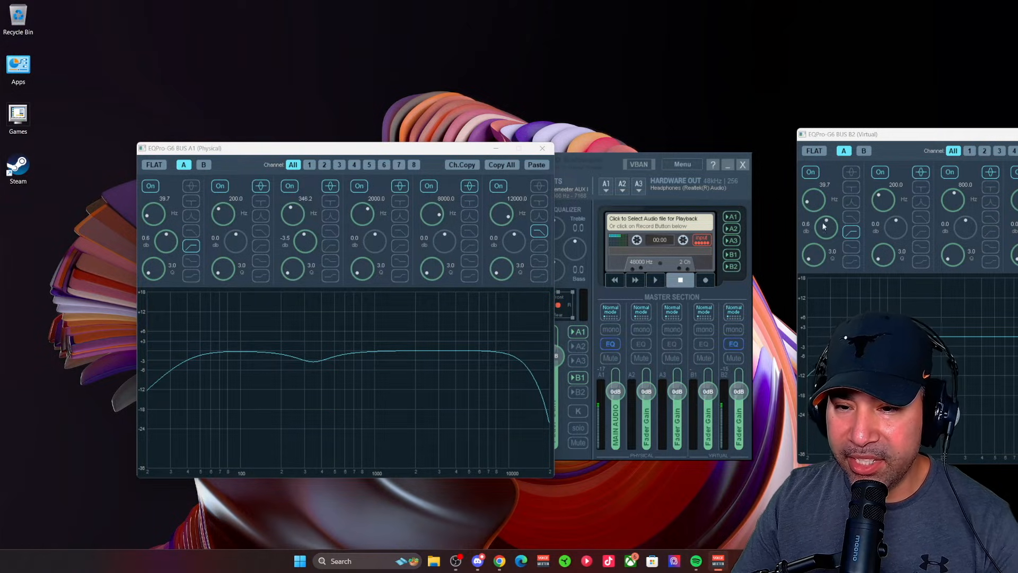
left_click_drag(849, 131, 661, 169)
left_click_drag(316, 151, 314, 137)
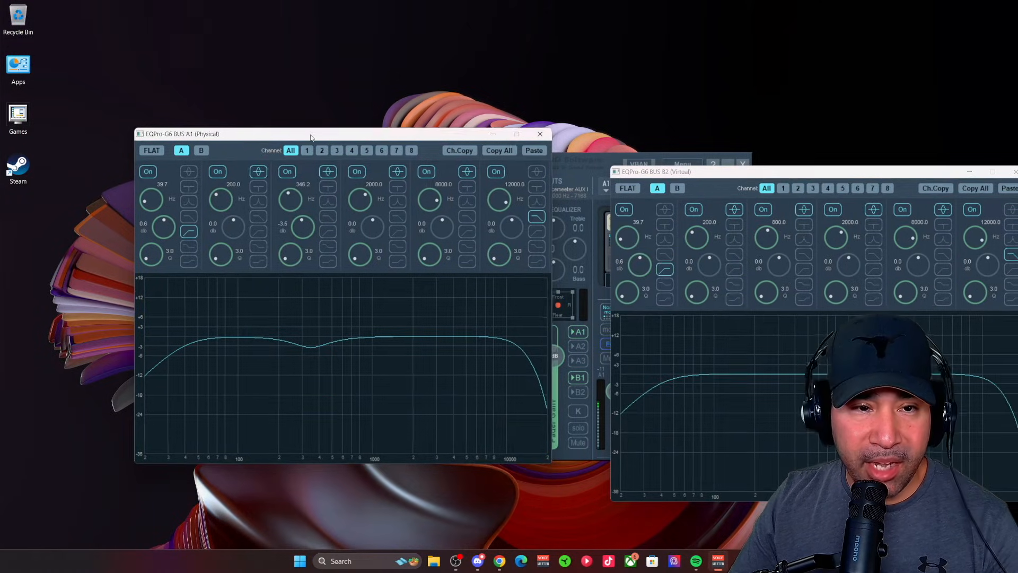
- Set bus A1's third EQ band to 462.1 Hz, -7.6 dB and Q 3.1, and copy the settings to bus B2
left_click_drag(298, 235, 291, 259)
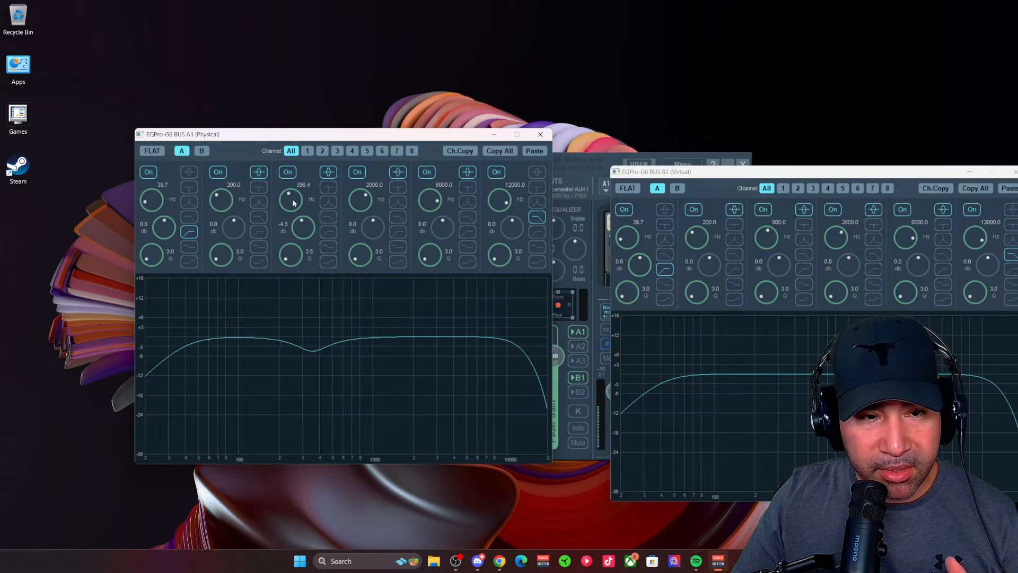
mouse_move(293, 203)
left_mouse_down()
mouse_move(298, 178)
mouse_move(298, 189)
left_mouse_up()
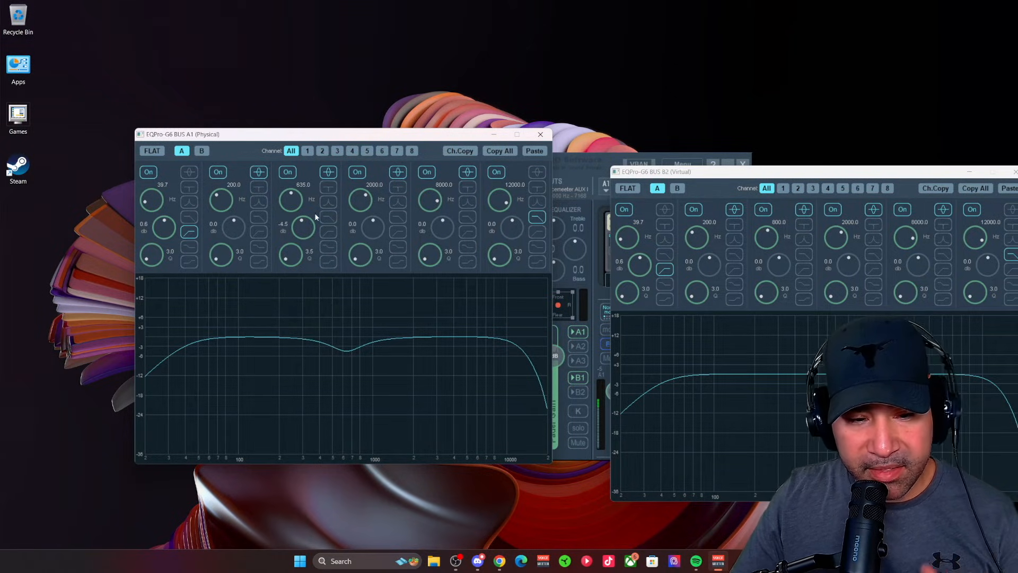
left_click_drag(297, 256, 297, 259)
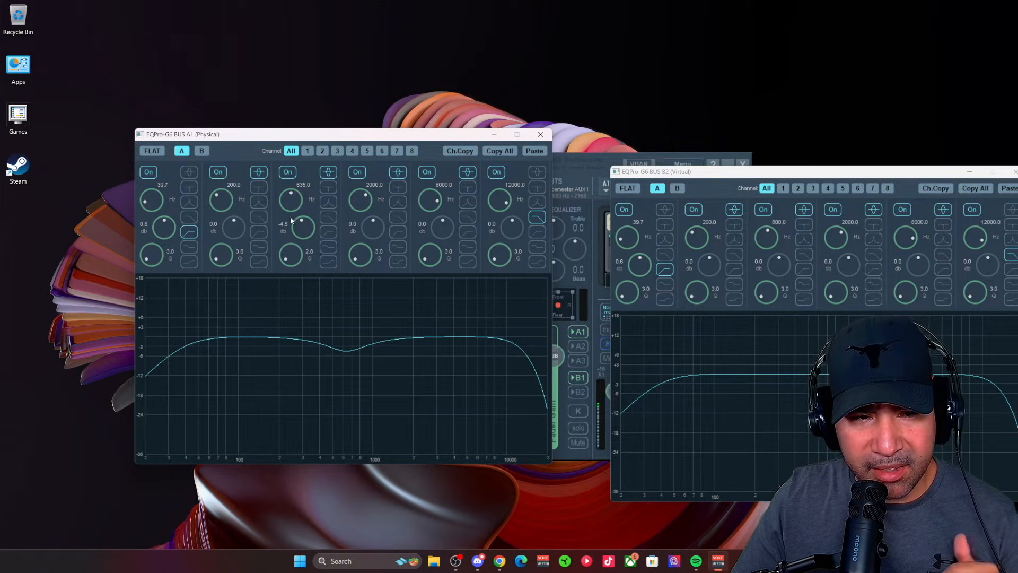
scroll(291, 206, "down", 5)
scroll(290, 207, "up", 7)
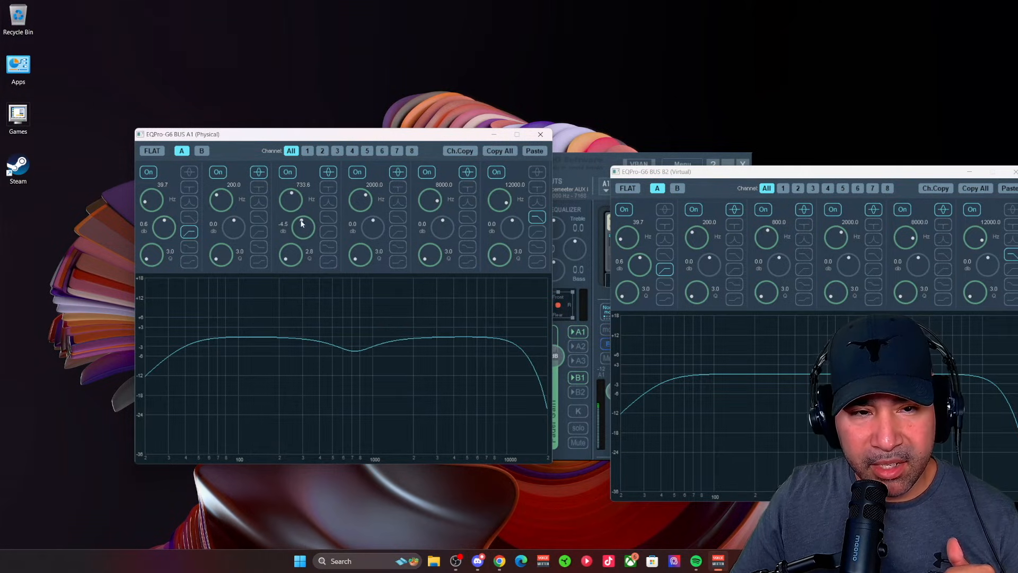
scroll(303, 233, "up", 2)
mouse_move(300, 227)
left_mouse_down()
mouse_move(298, 254)
mouse_move(301, 245)
left_mouse_up()
scroll(301, 252, "up", 3)
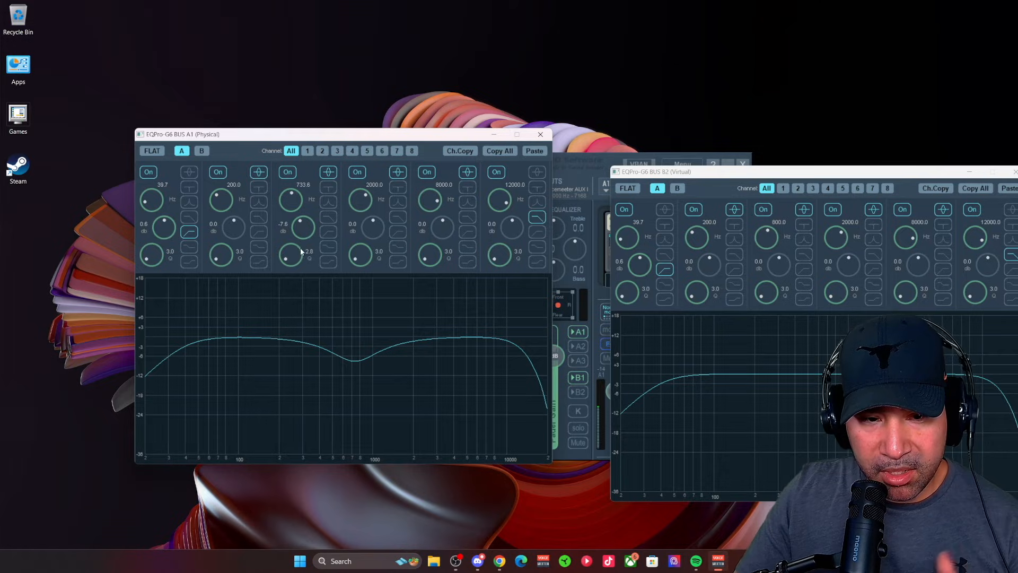
scroll(292, 204, "down", 6)
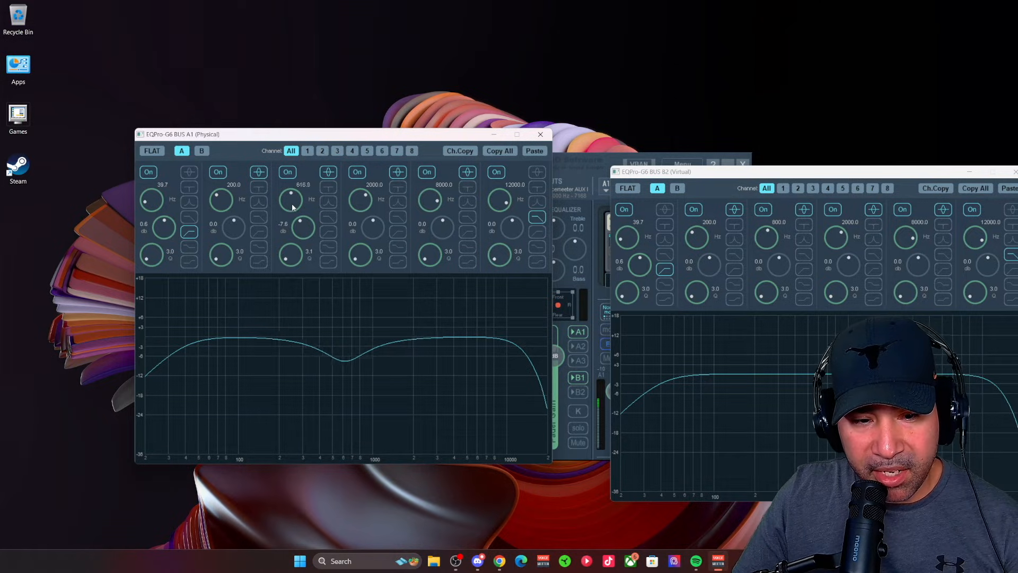
scroll(291, 211, "down", 1)
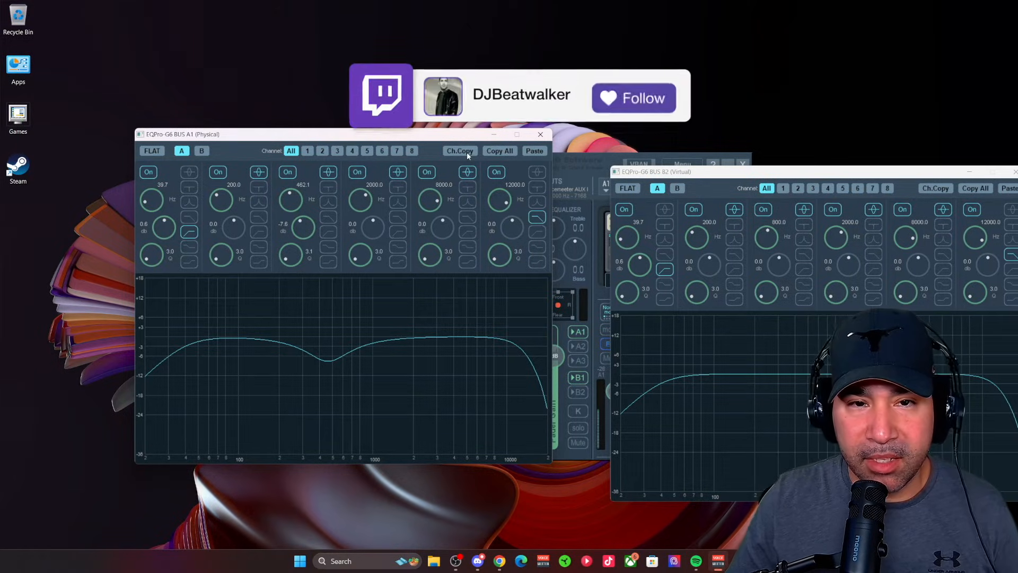
left_click(1008, 188)
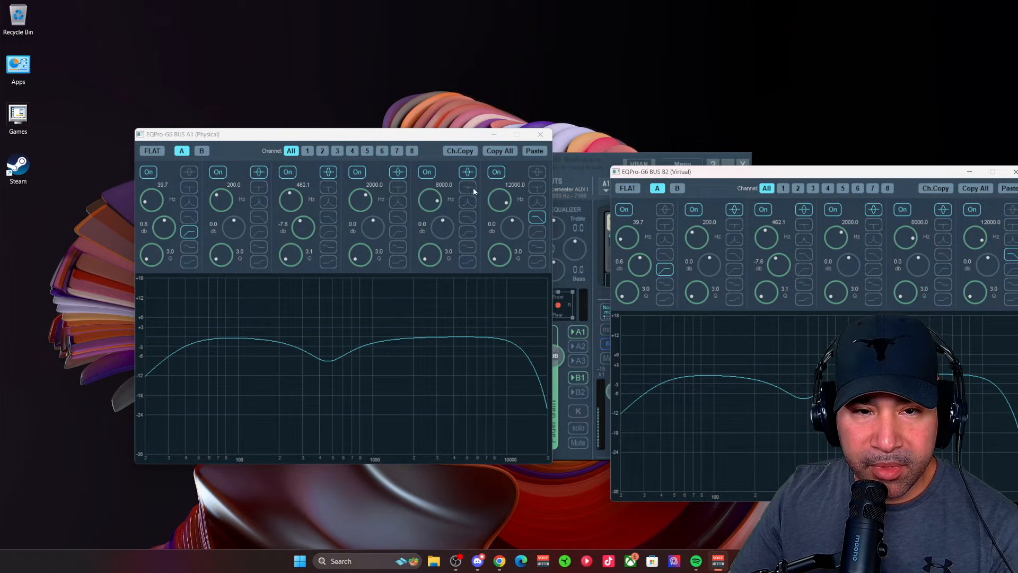
- Set bus A1's fifth EQ band to 4000 Hz with a 3.1 dB boost and a Q of about 1.5
left_click_drag(443, 227, 443, 233)
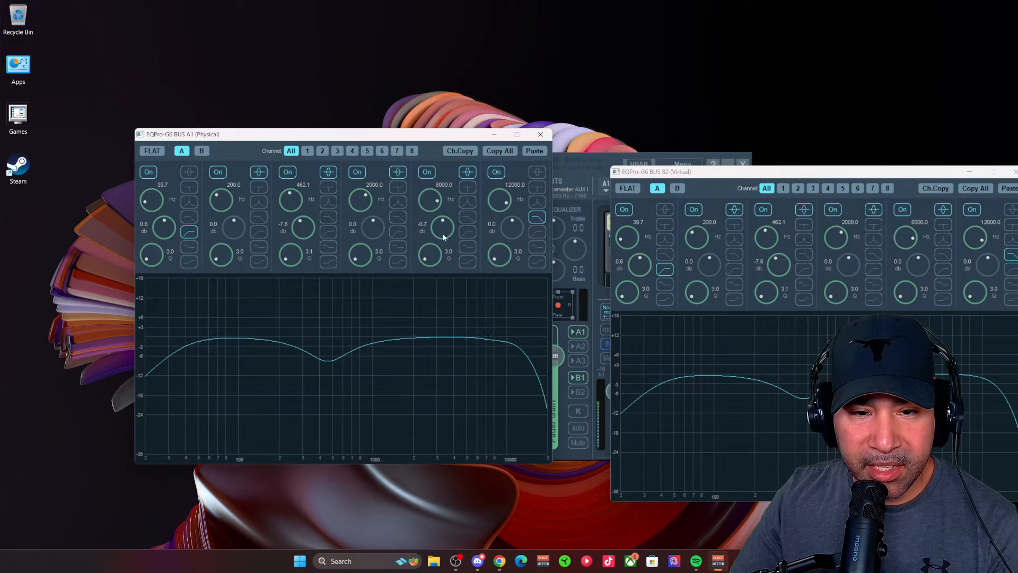
scroll(430, 249, "up", 2)
scroll(432, 200, "down", 3)
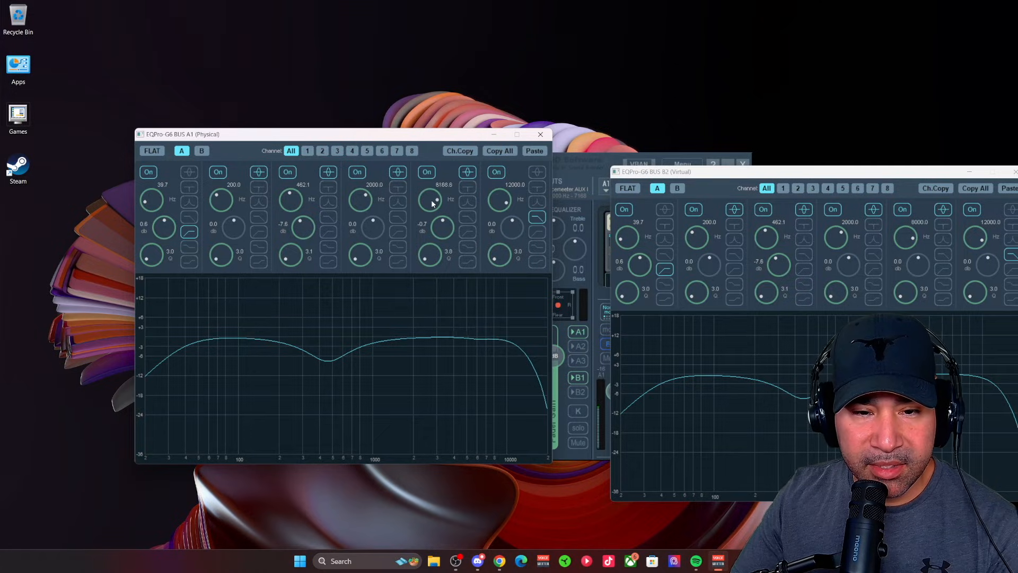
scroll(446, 223, "up", 5)
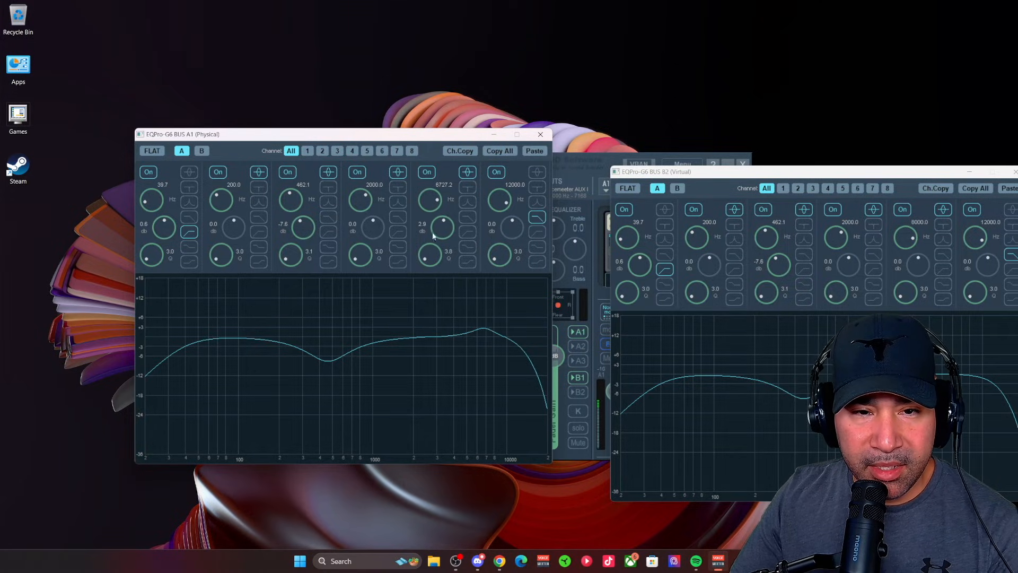
scroll(432, 254, "down", 4)
scroll(430, 203, "down", 2)
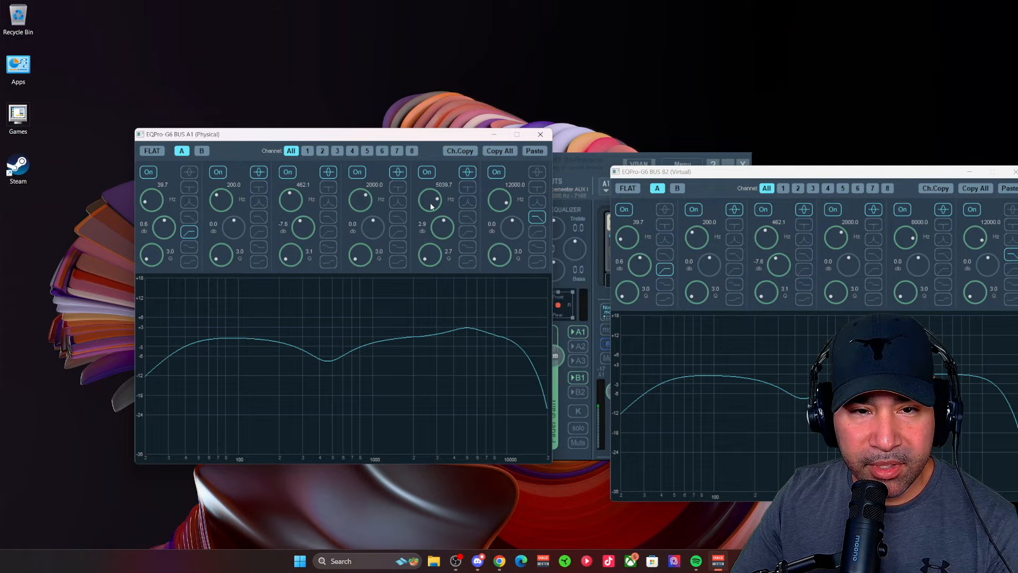
scroll(431, 206, "down", 3)
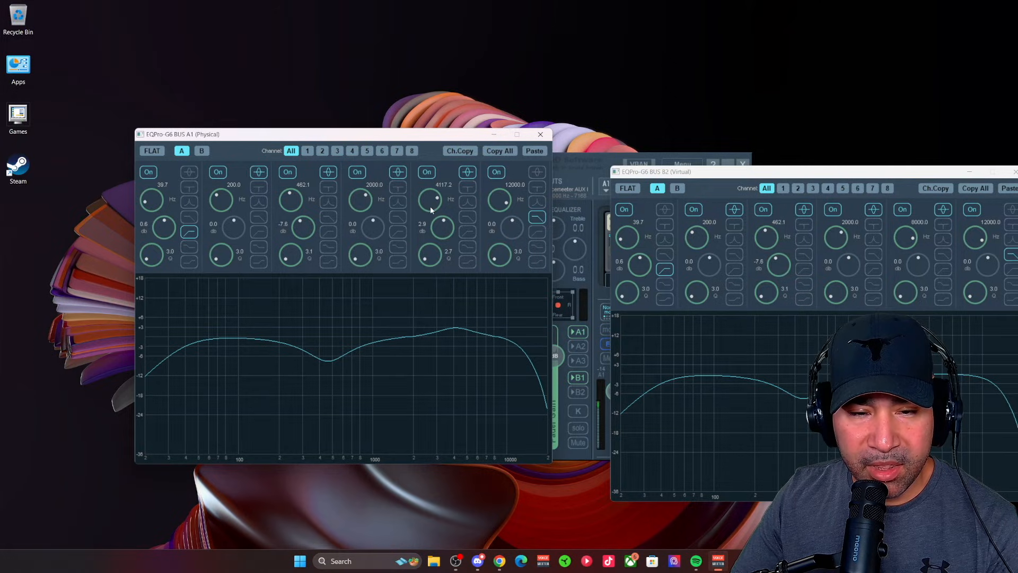
scroll(430, 206, "down", 1)
scroll(442, 227, "up", 2)
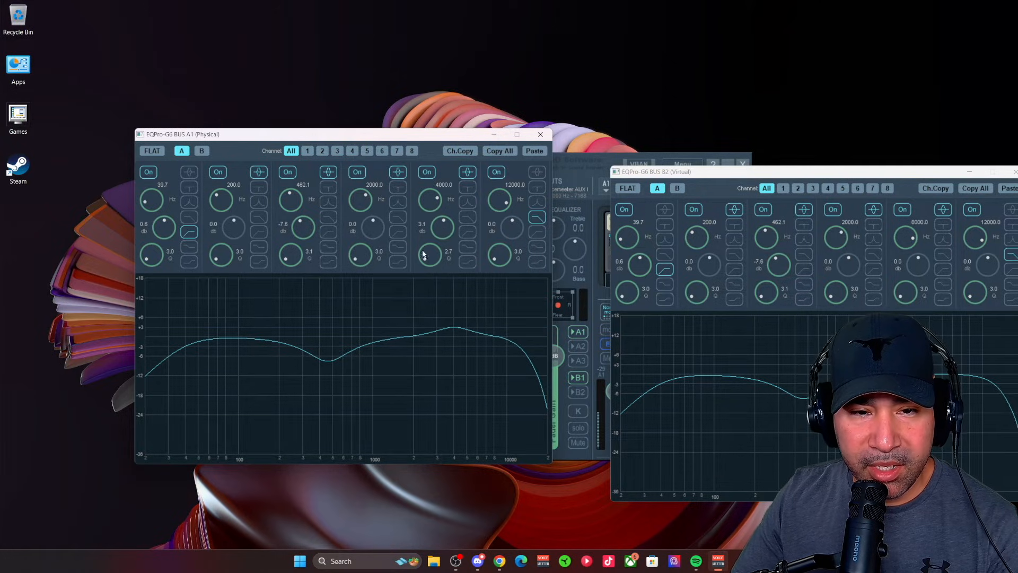
scroll(425, 256, "down", 5)
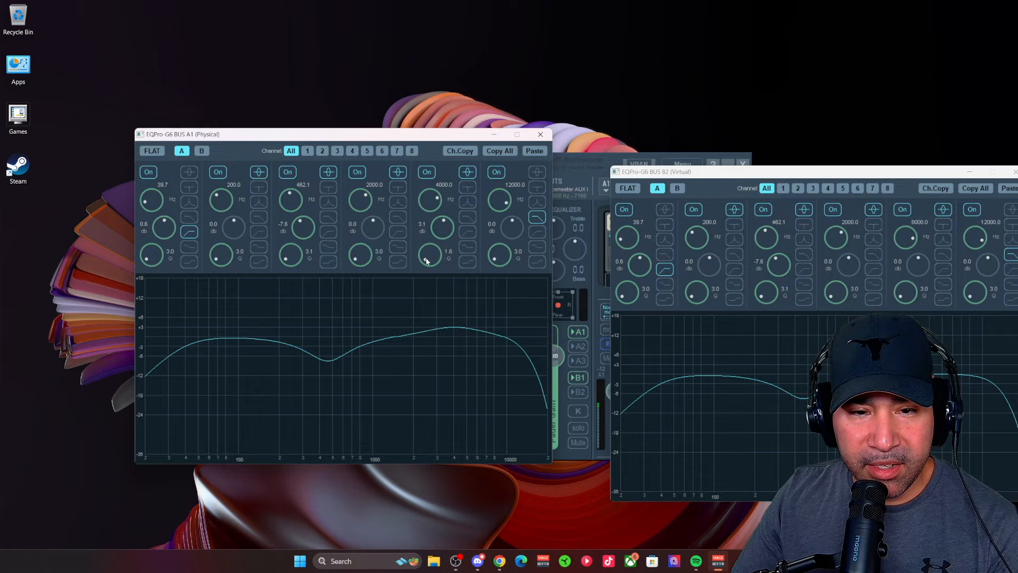
- Raise bus A1's 4000 Hz band to 6.2 dB with Q 0.7 and copy the EQ settings to bus B2
mouse_move(440, 232)
left_mouse_down()
mouse_move(442, 187)
mouse_move(444, 217)
left_mouse_up()
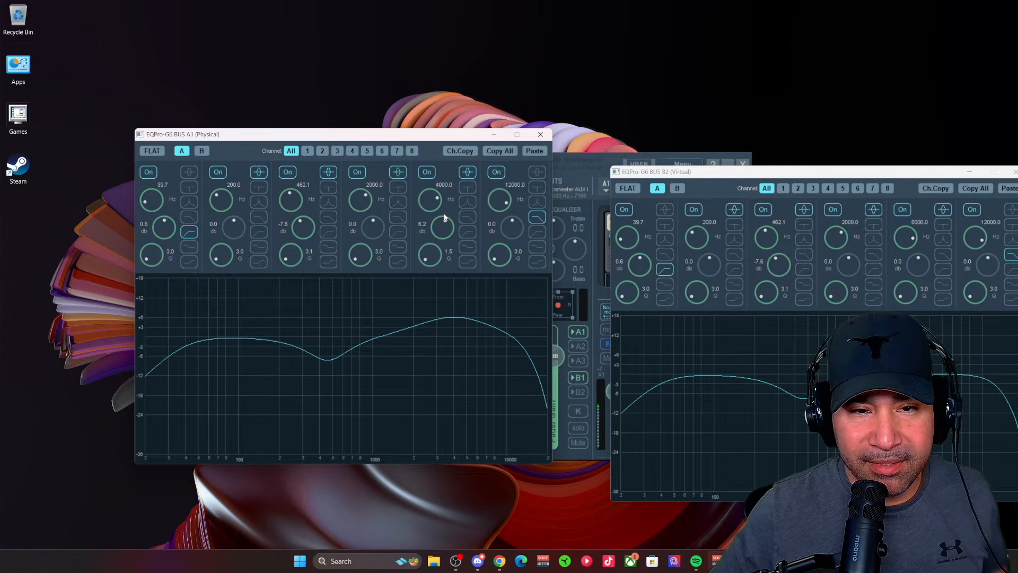
left_click_drag(437, 255, 432, 261)
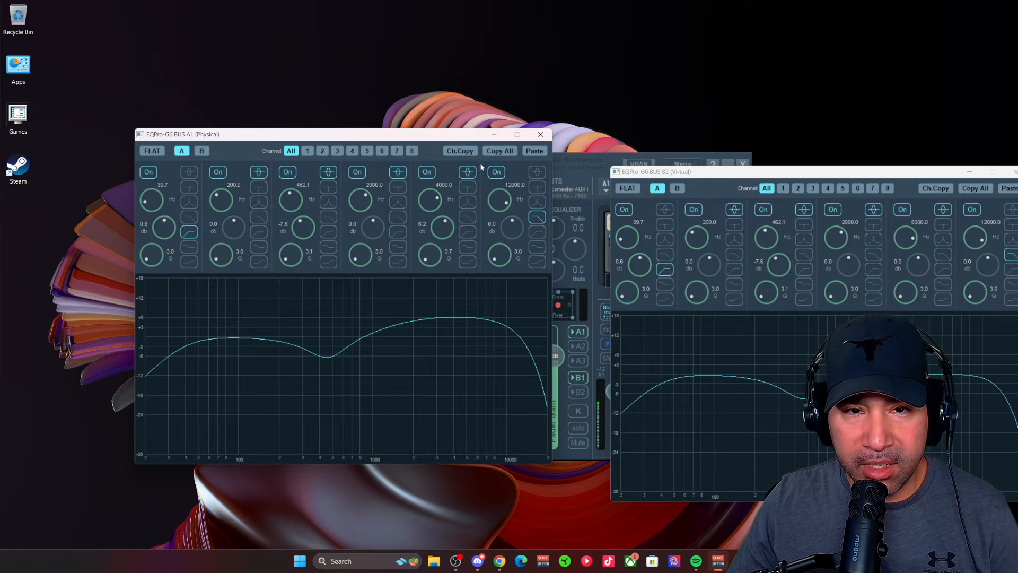
left_click(460, 151)
left_click(1009, 189)
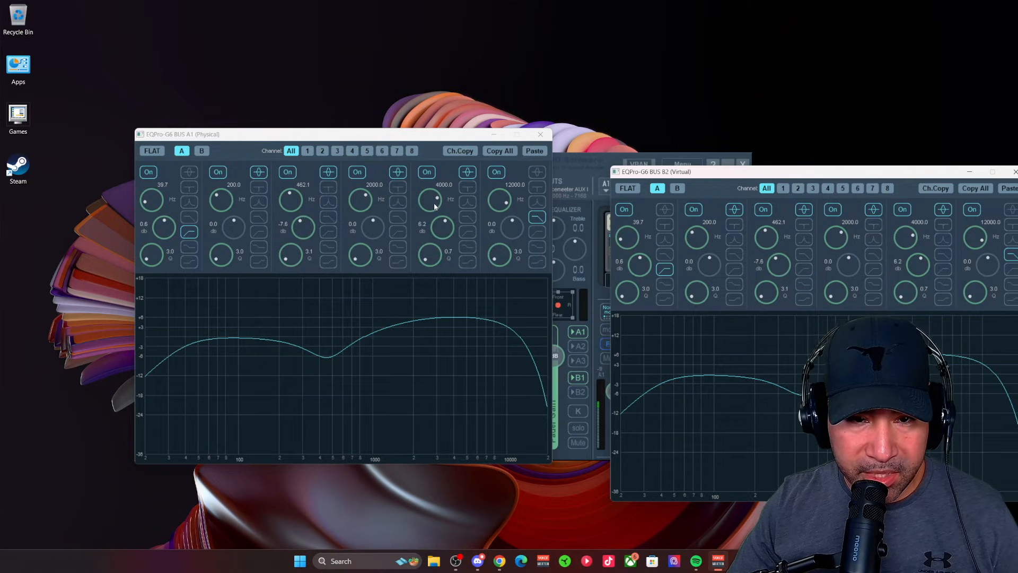
- Set bus A1's fifth EQ band to 3775.5 Hz, 3.5 dB and Q 1.8, and copy all EQ settings to bus B2
mouse_move(433, 202)
left_mouse_down()
mouse_move(441, 235)
mouse_move(429, 204)
left_mouse_up()
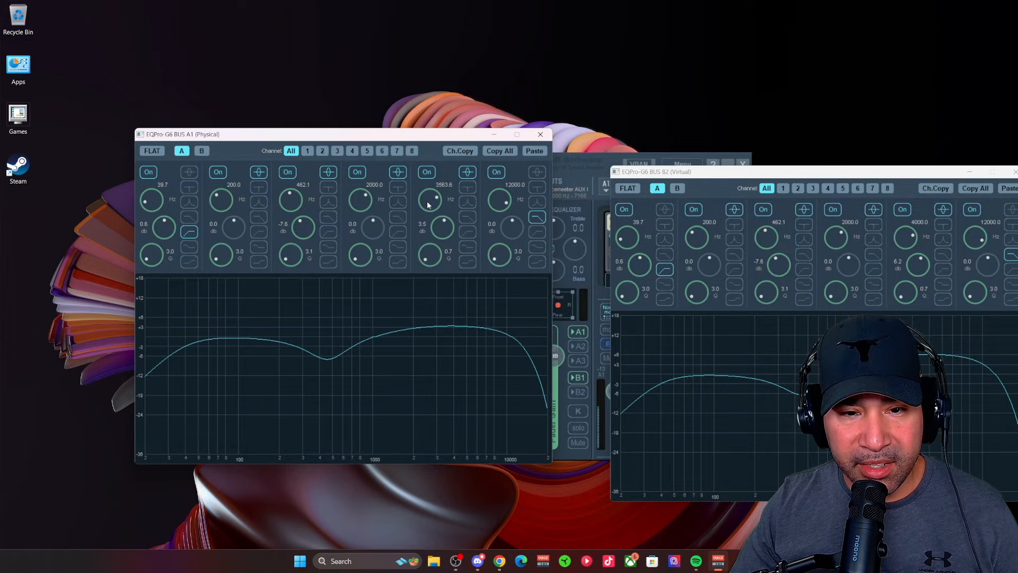
left_click_drag(435, 245, 430, 258)
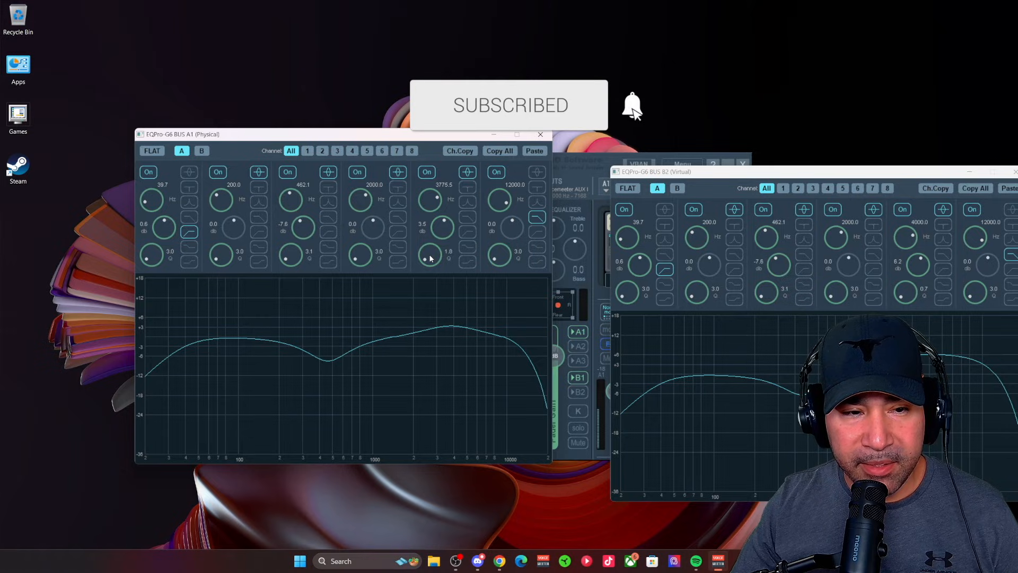
left_click(498, 151)
left_click(1009, 188)
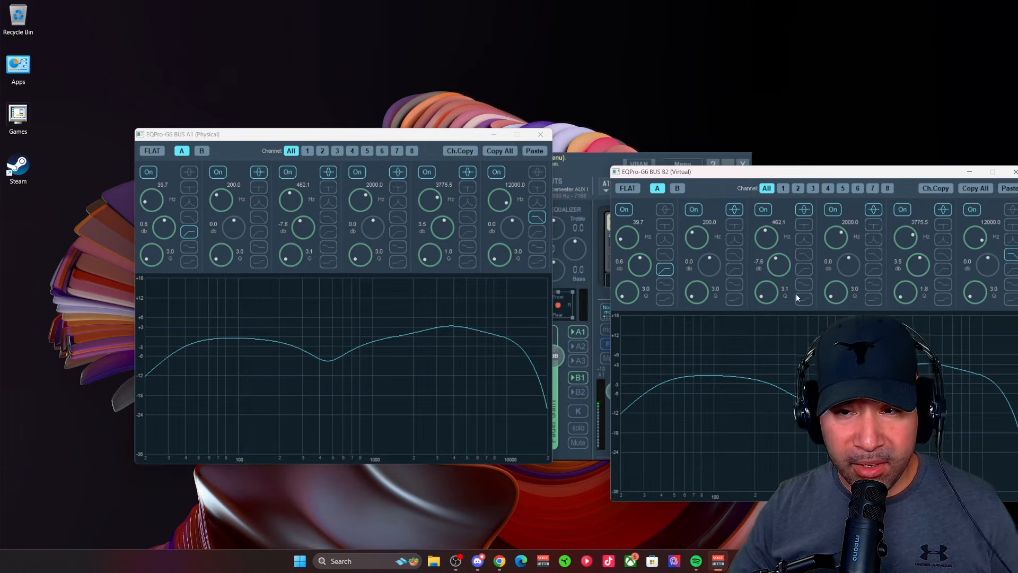
- Close the equalizer windows and compare the sound by switching the EQ of buses A1 and B2 off and back on
left_click(541, 134)
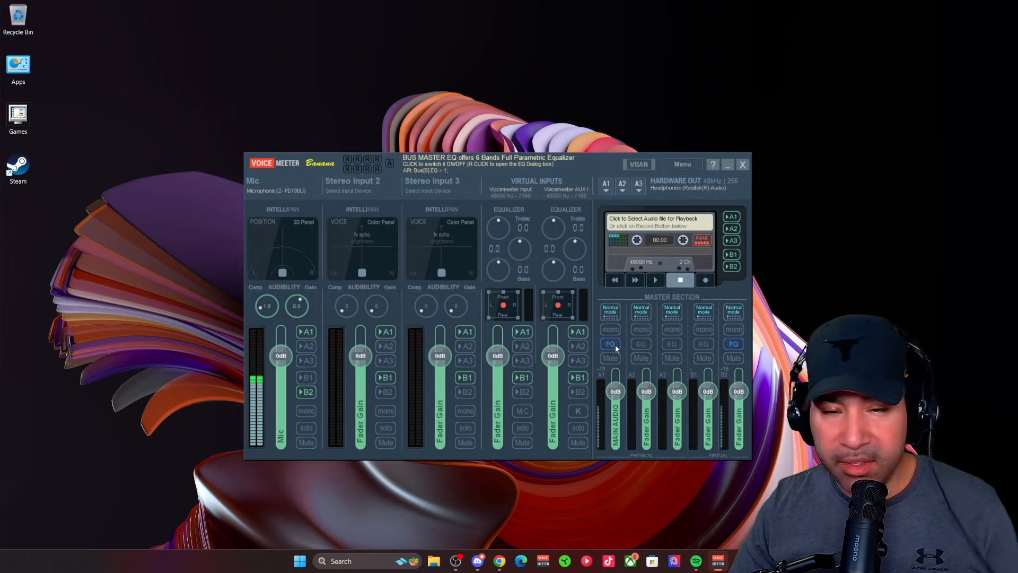
left_click(611, 344)
left_click(734, 343)
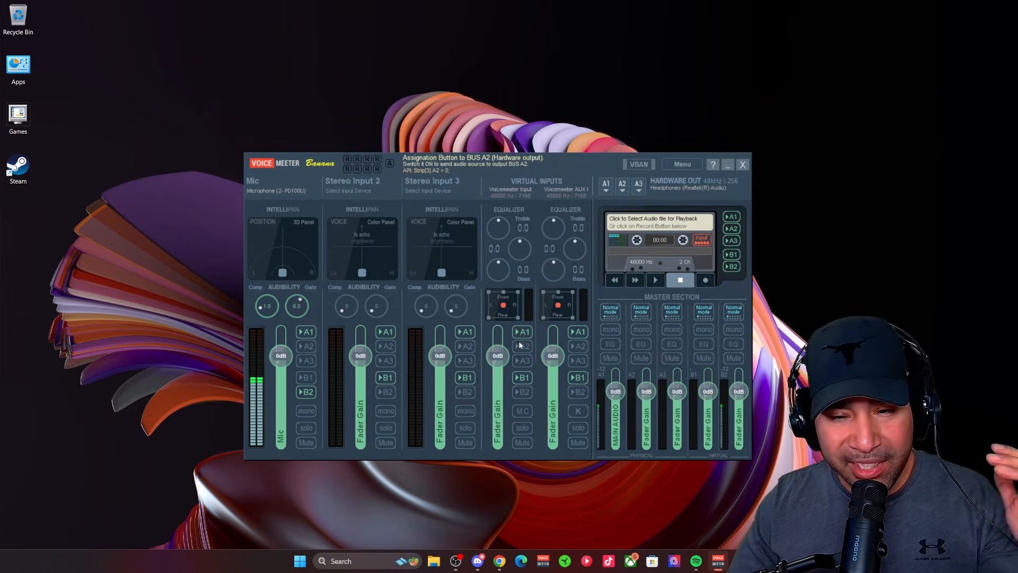
left_click(610, 344)
left_click(733, 345)
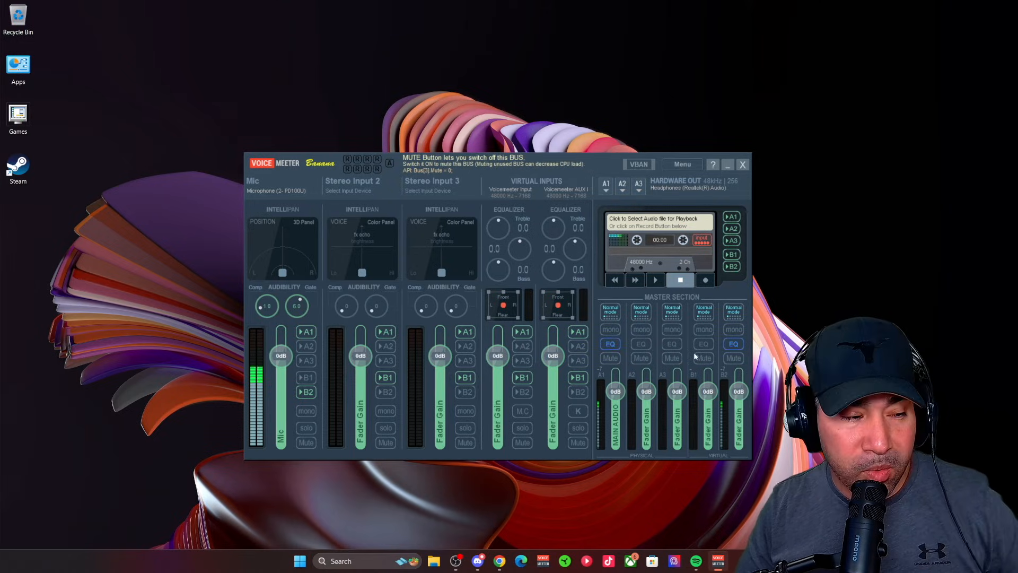